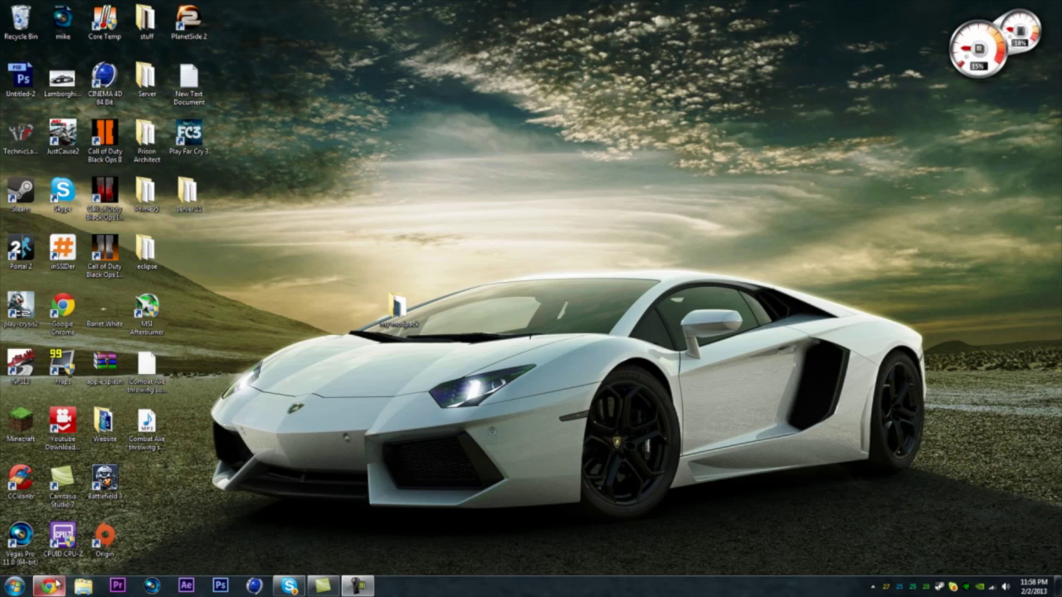
Switch to Chrome, maximize its window and download the Tekkit Server 3.1.2 package from the Tekkit Classic page.
left_click(55, 585)
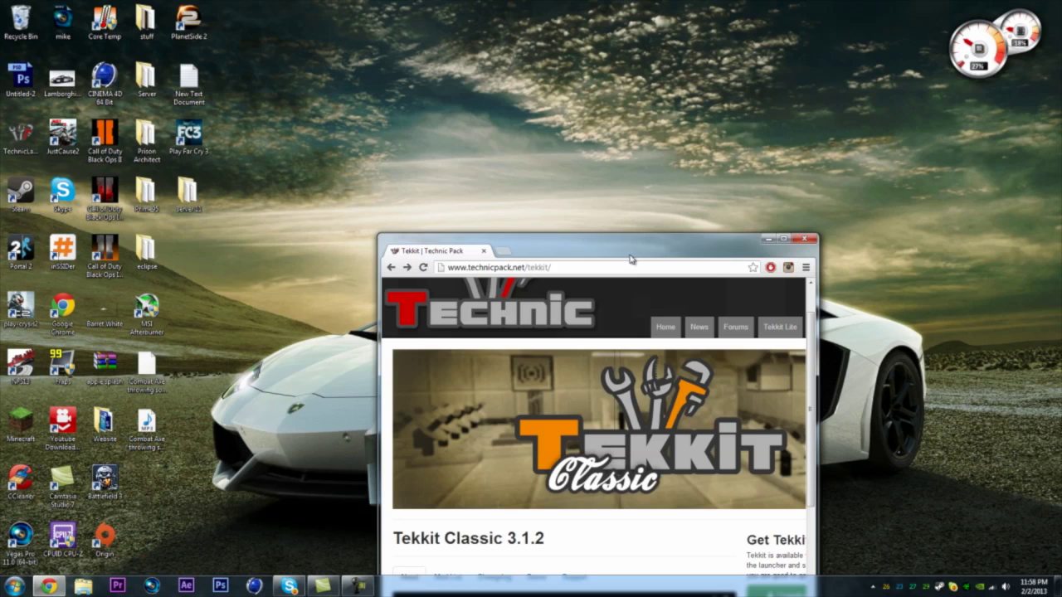
left_click(782, 239)
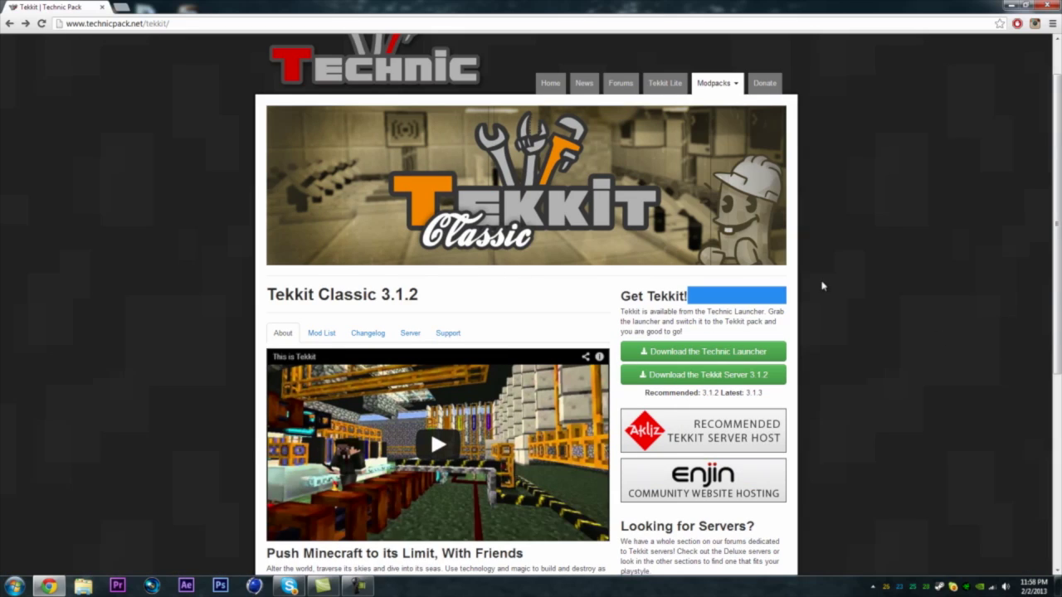
left_click(764, 303)
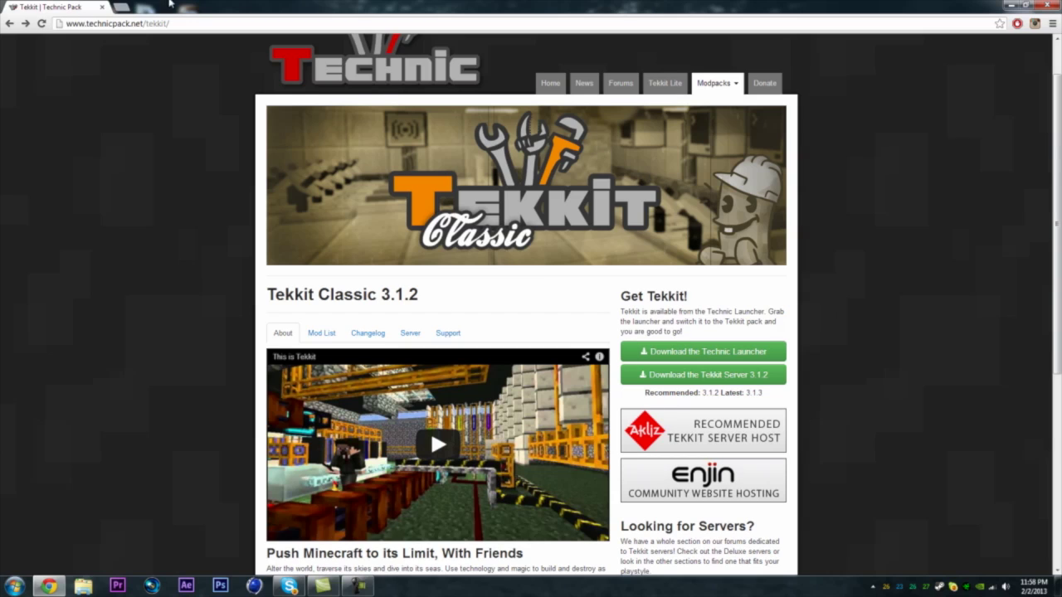
left_click(762, 379)
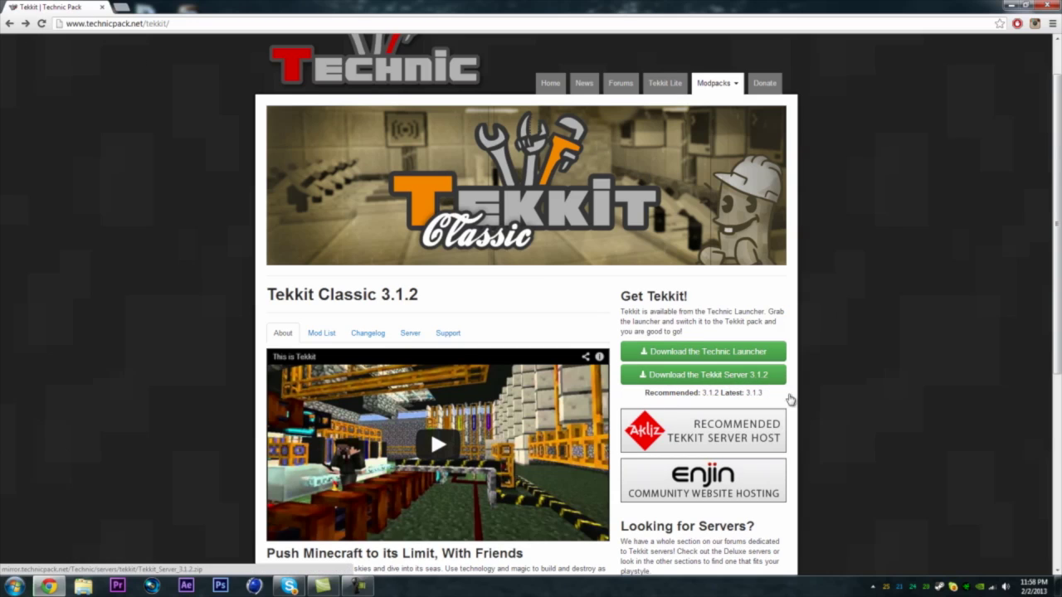
Copy the downloaded Tekkit_Server_3.1.2.zip from the browser's downloads to the desktop and minimize the browser.
left_click_drag(315, 4, 1060, 6)
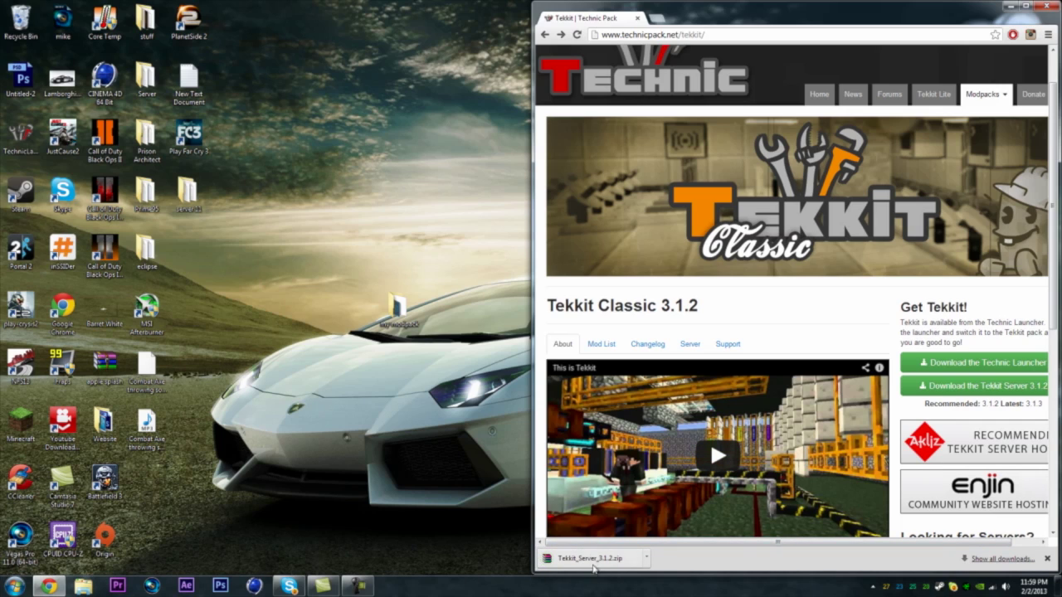
left_click_drag(602, 560, 400, 440)
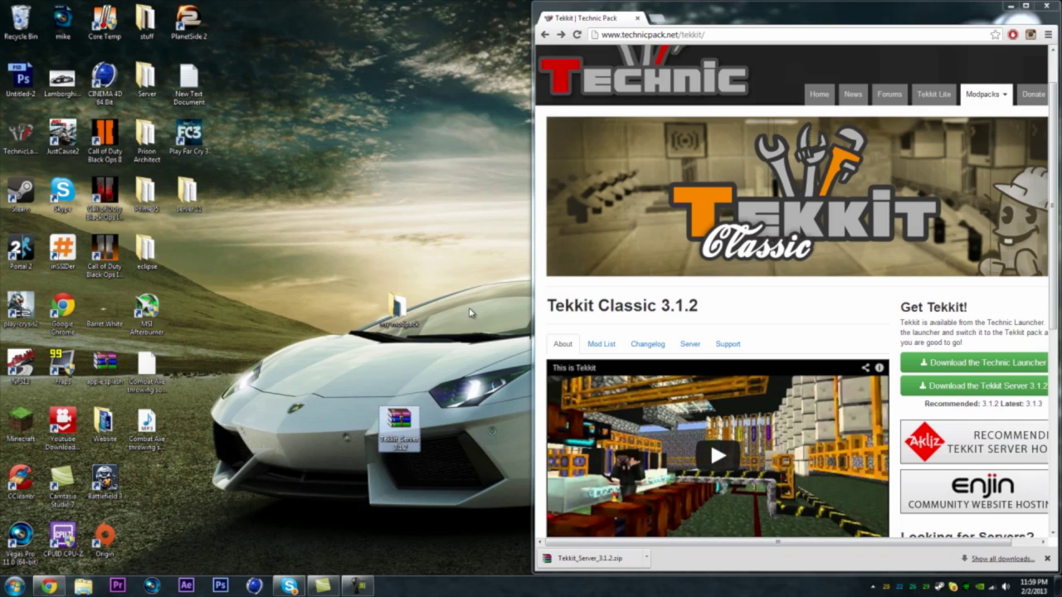
left_click(1009, 6)
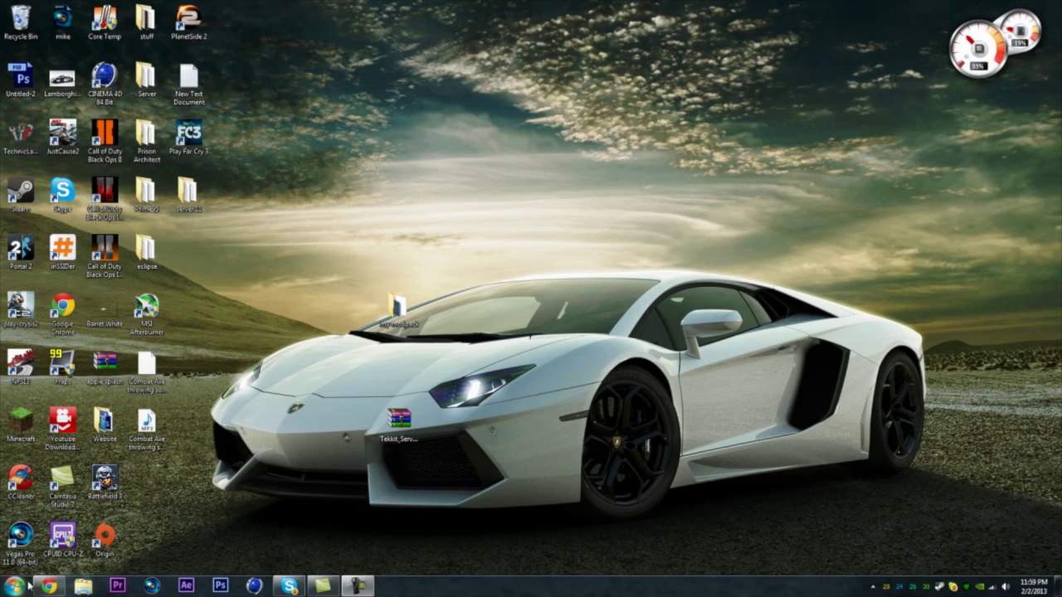
left_click(398, 419)
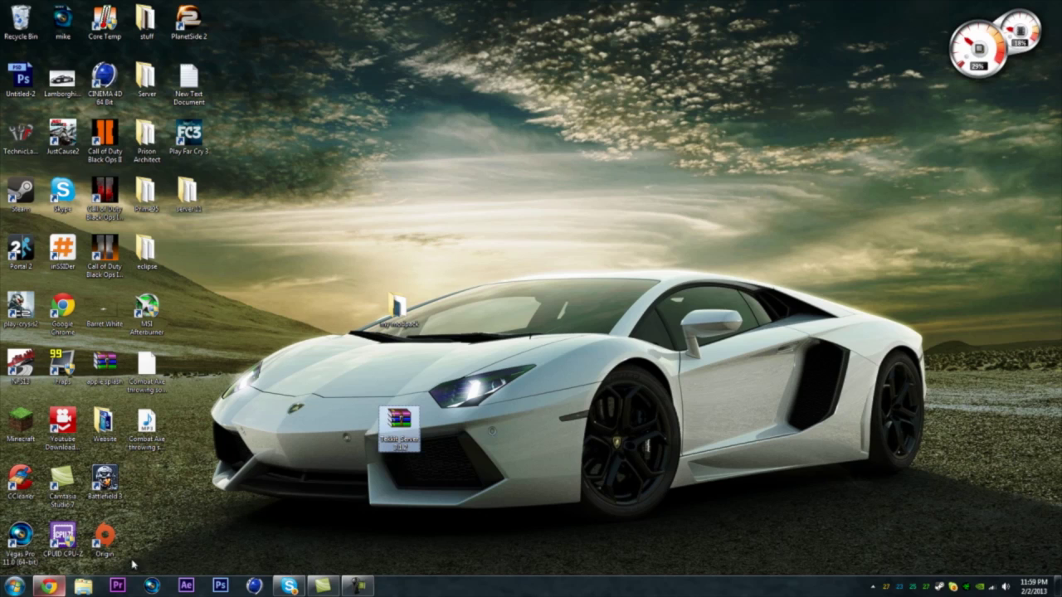
Create a new folder on the desktop named "Tekkit Server".
right_click(583, 355)
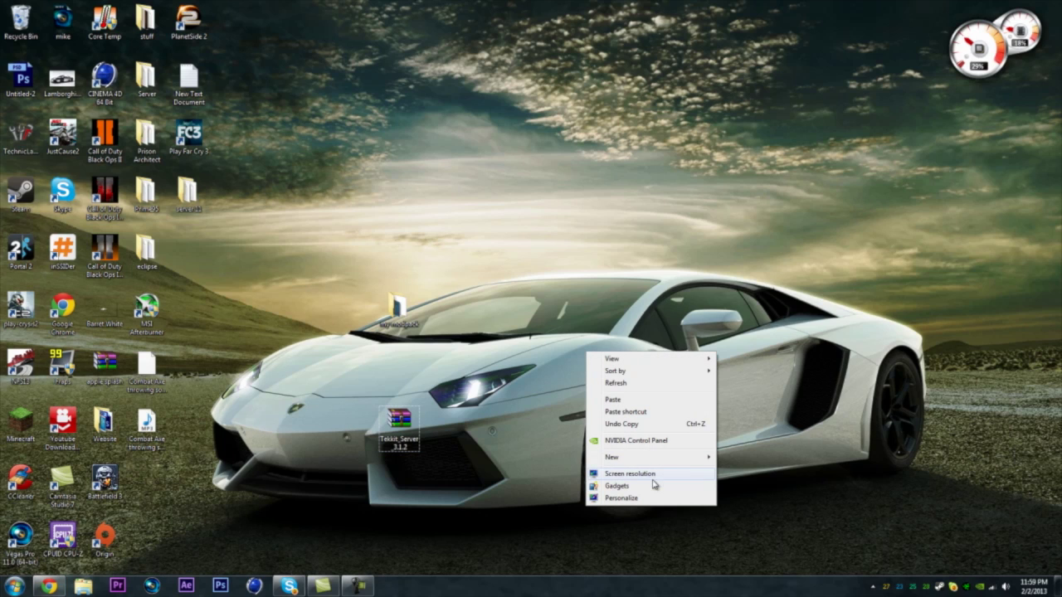
mouse_move(661, 465)
left_click(753, 294)
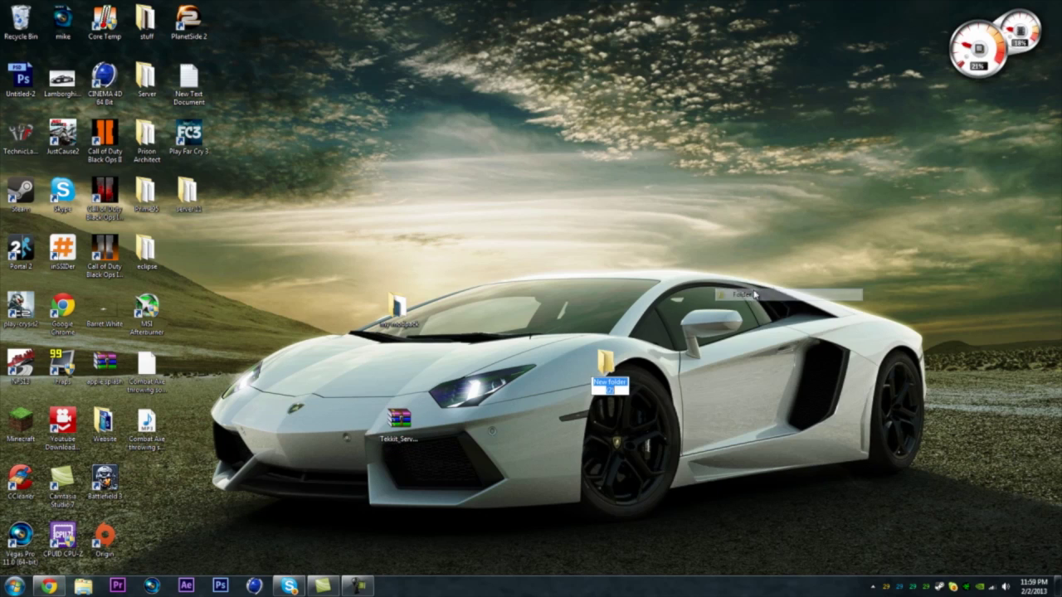
key("BackSpace")
key("Caps_Lock")
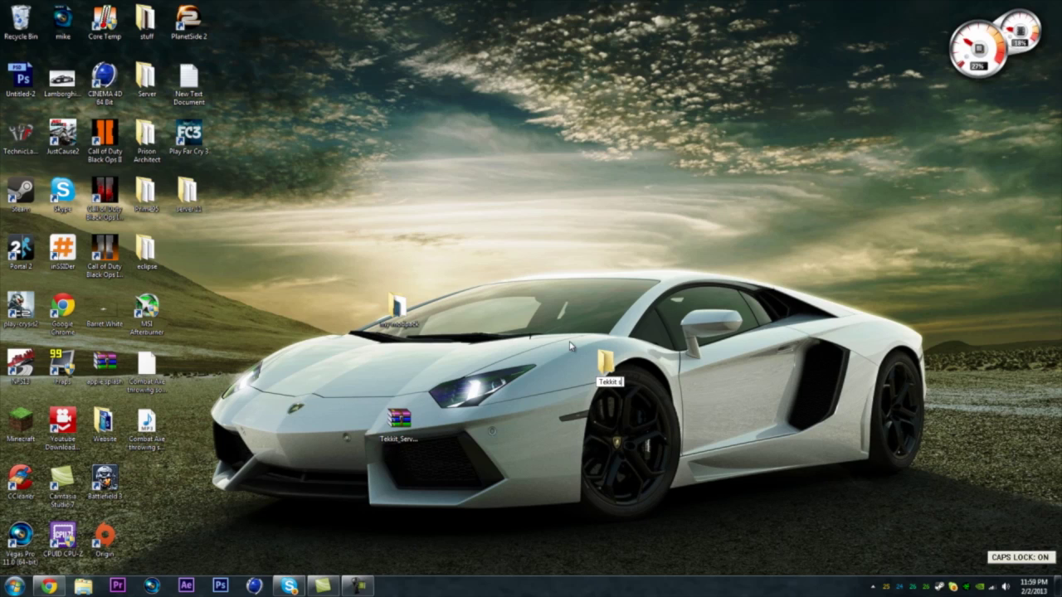
type("S")
key("Caps_Lock")
type("erver")
key("Return")
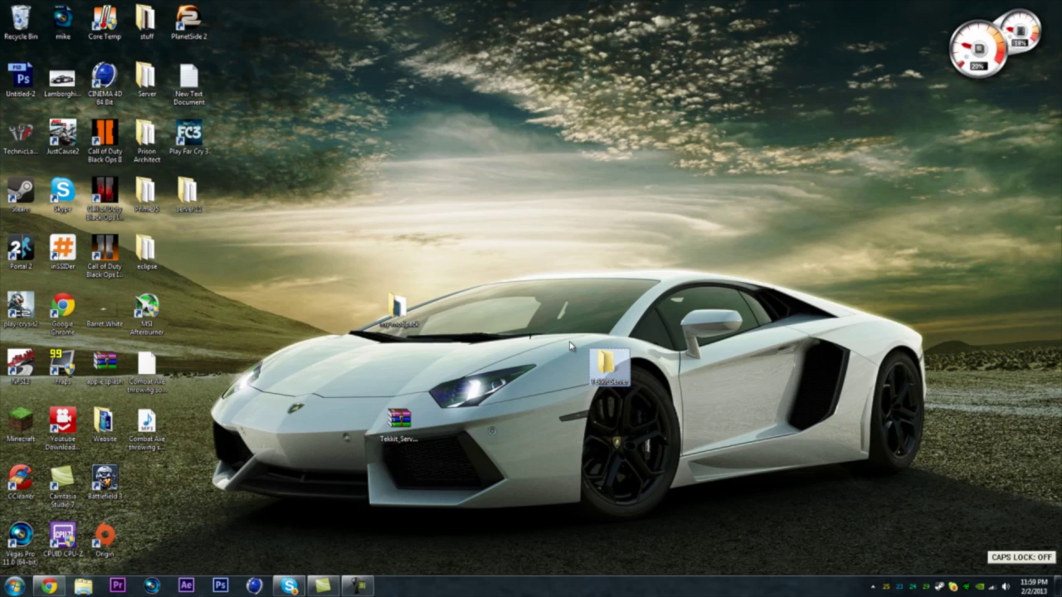
Move the Tekkit_Server_3.1.2 archive into the Tekkit Server folder and extract its contents there.
left_click_drag(399, 421, 613, 380)
double_click(607, 365)
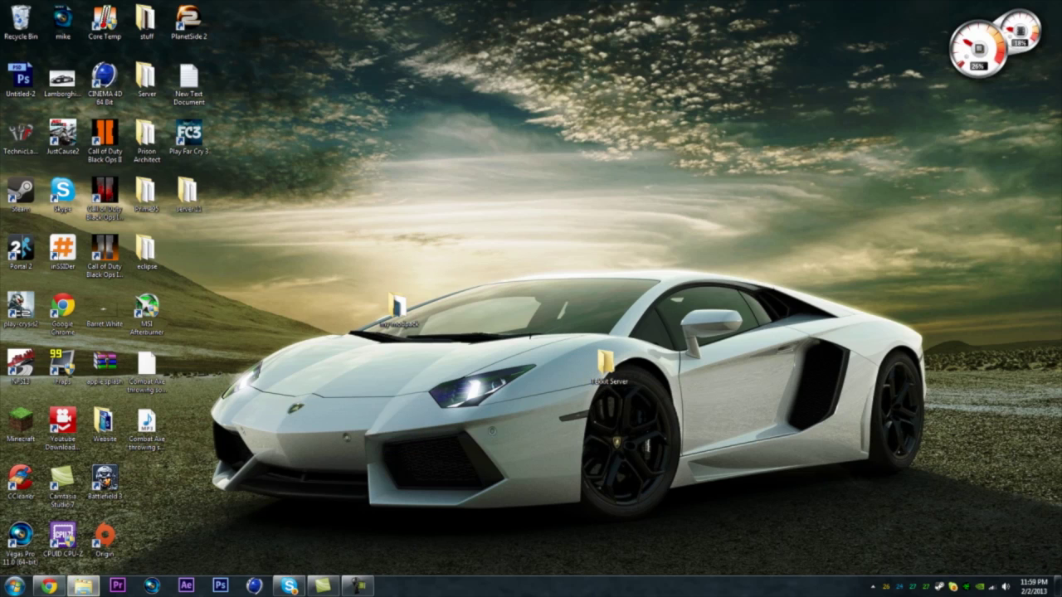
left_click_drag(100, 182, 304, 17)
left_click(279, 74)
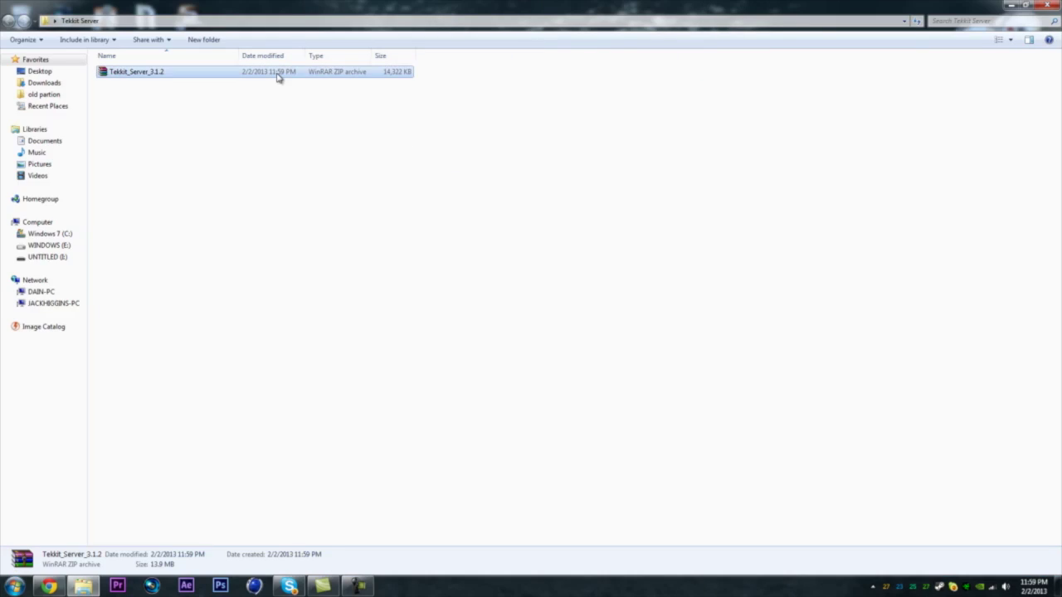
right_click(278, 76)
left_click(333, 121)
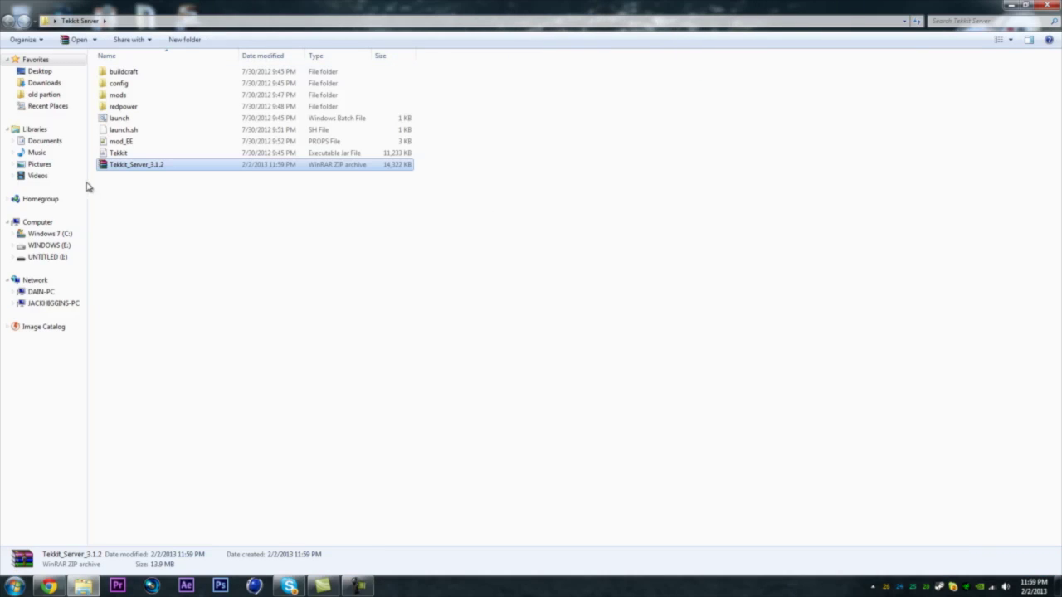
Delete the Tekkit_Server_3.1.2 archive from the Tekkit Server folder.
right_click(277, 165)
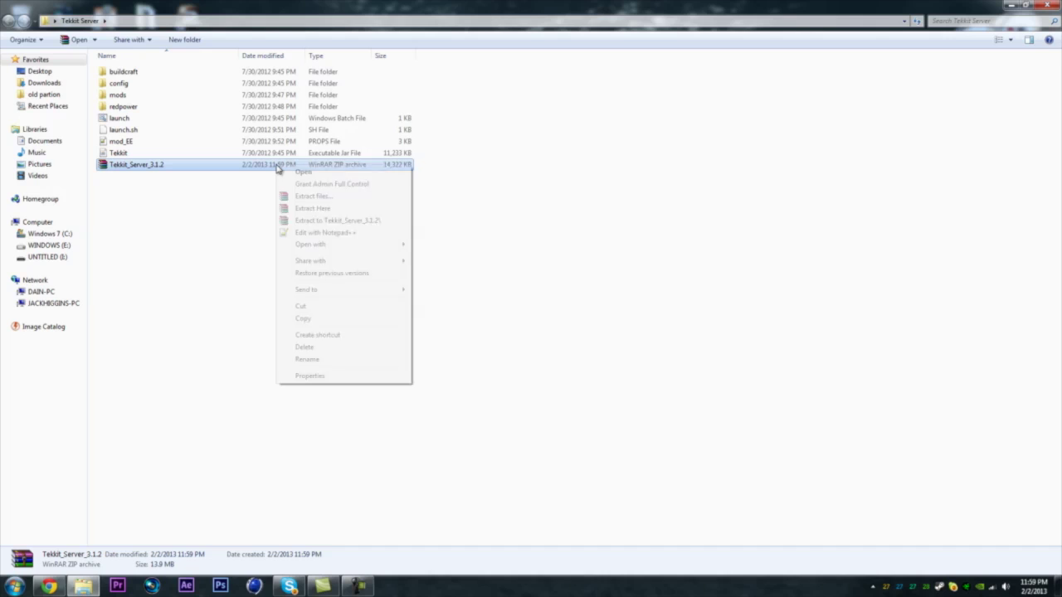
left_click(340, 348)
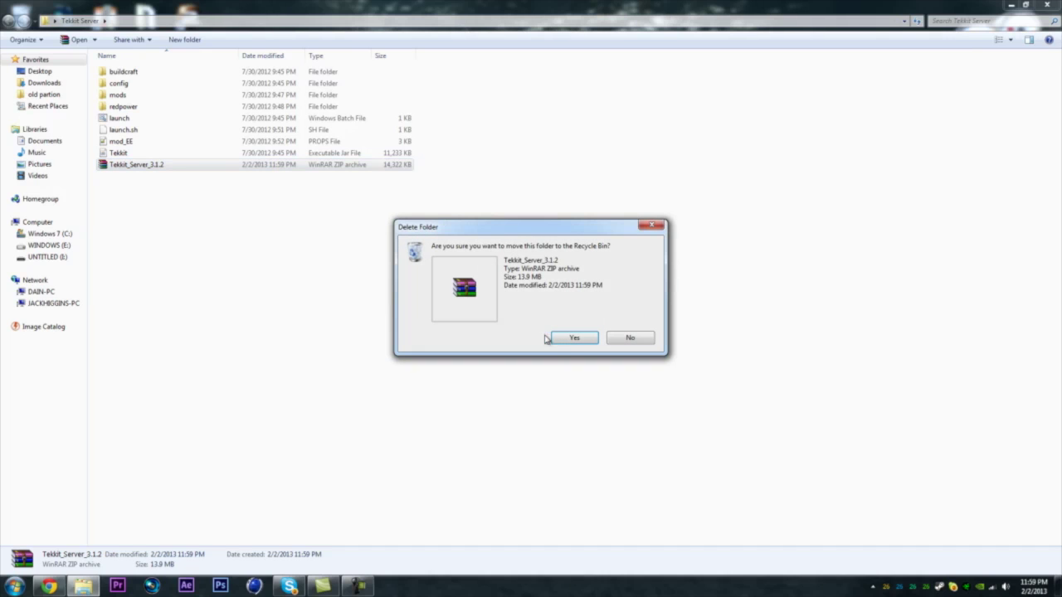
left_click(593, 340)
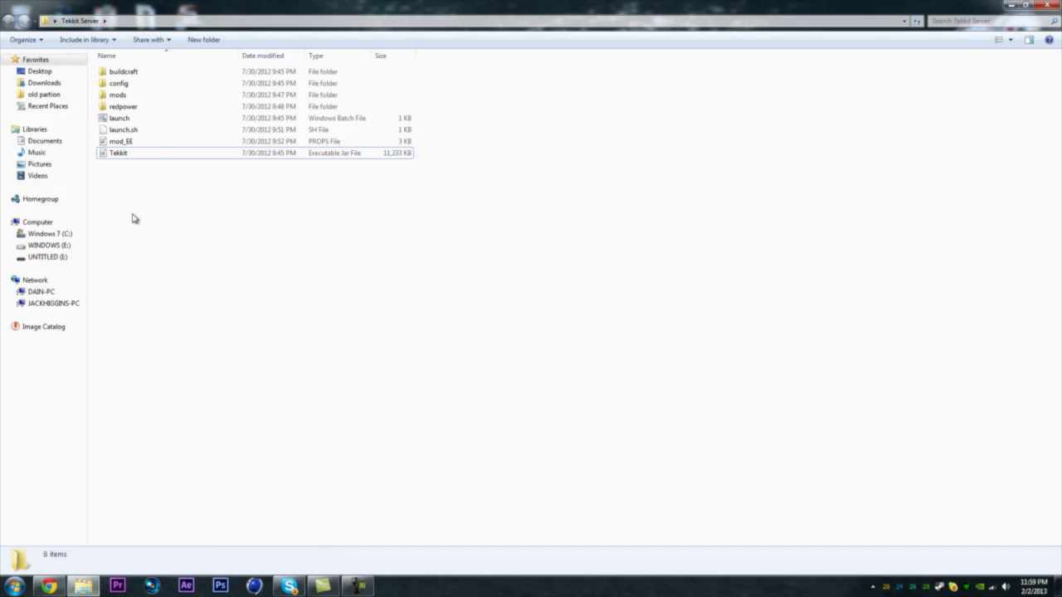
Run the launch batch file to generate the server files, and shut the server down with the stop command.
double_click(139, 121)
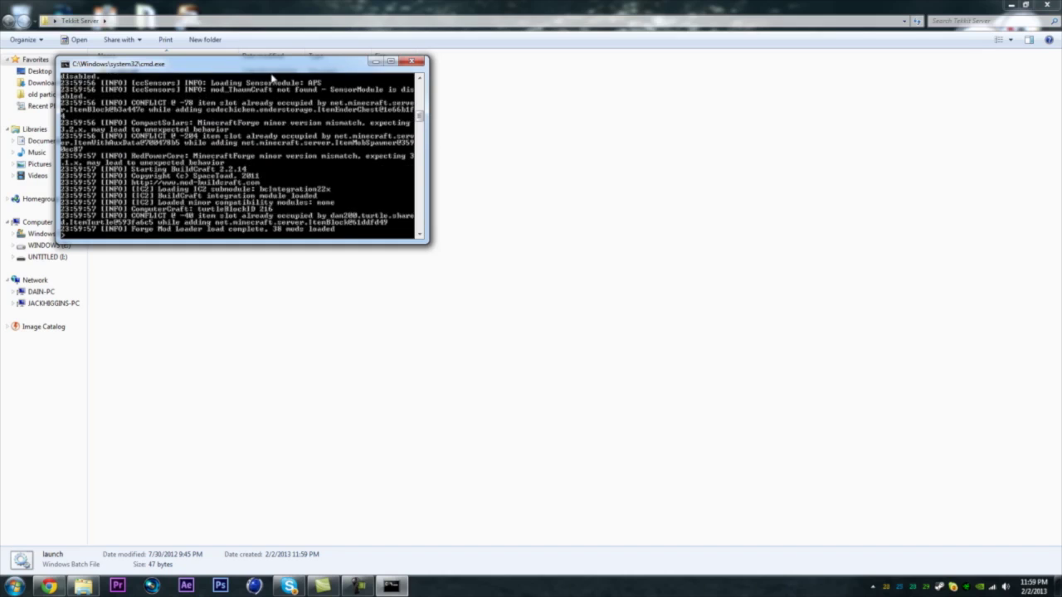
left_click_drag(284, 68, 1060, 142)
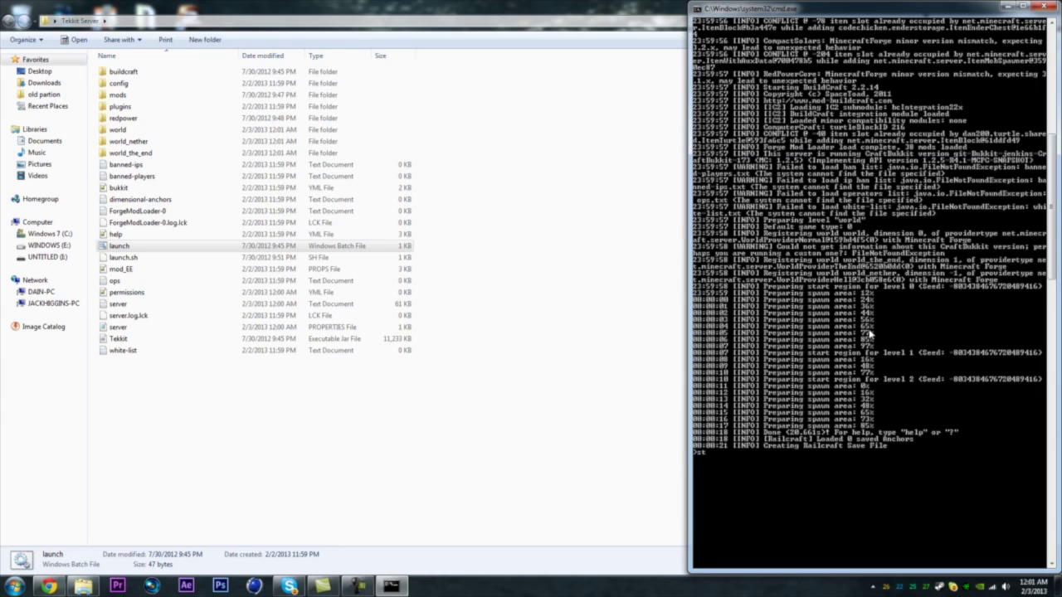
key("Return")
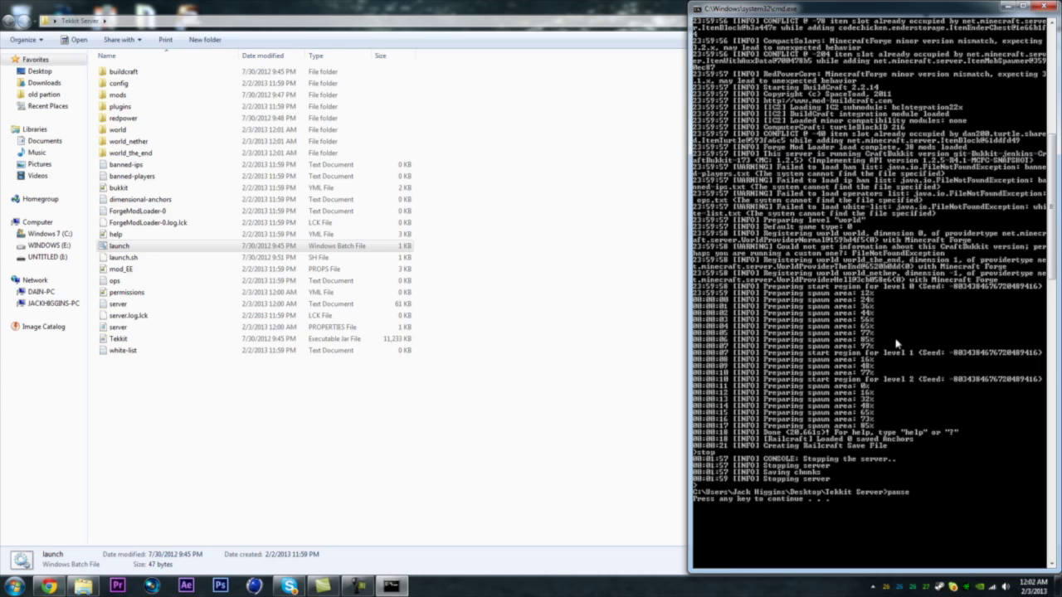
key("Return")
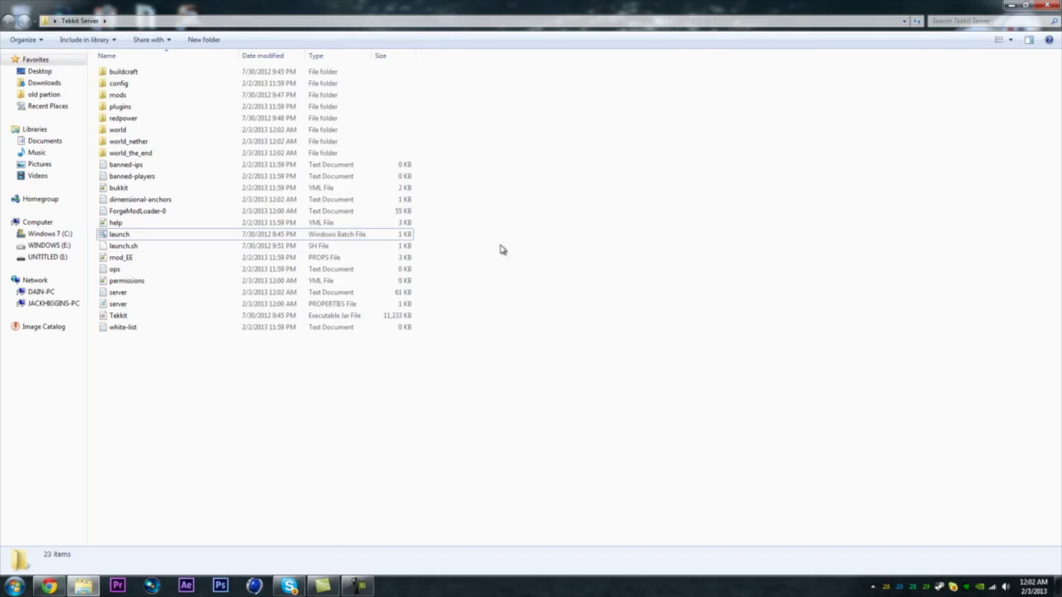
left_click(272, 236)
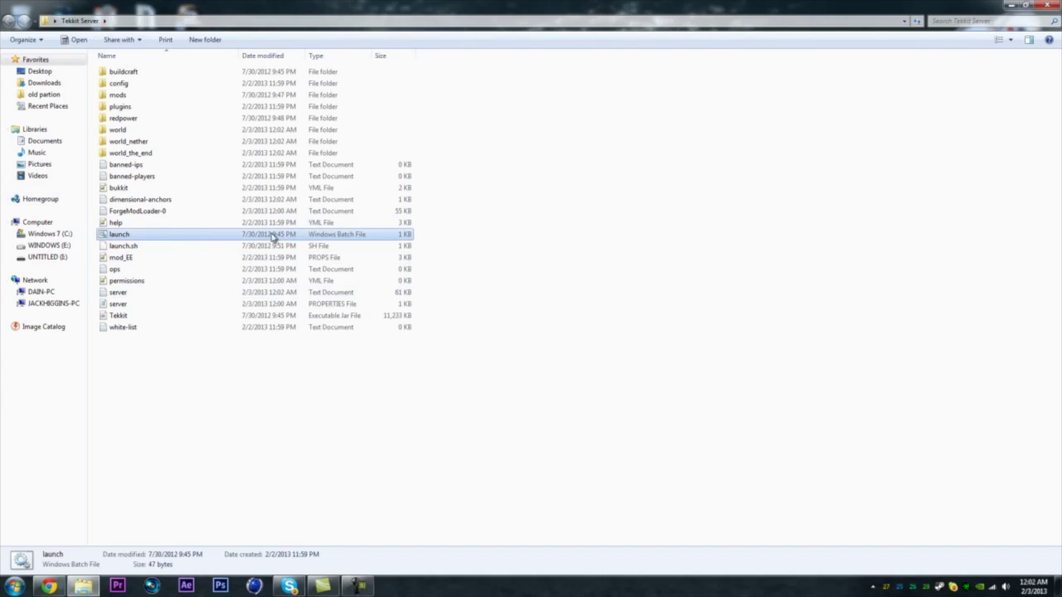
right_click(174, 239)
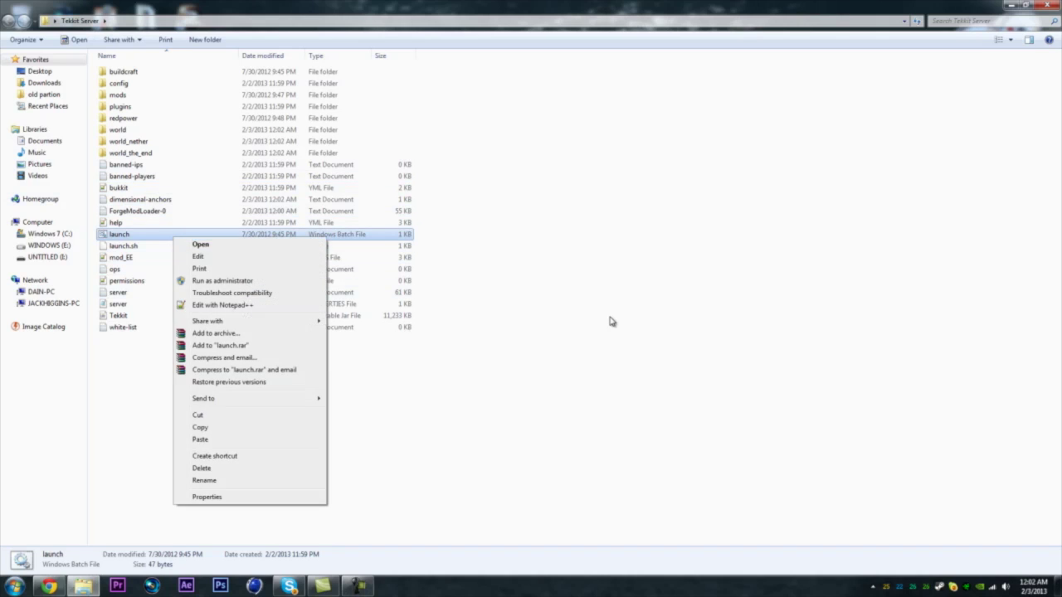
left_click(608, 320)
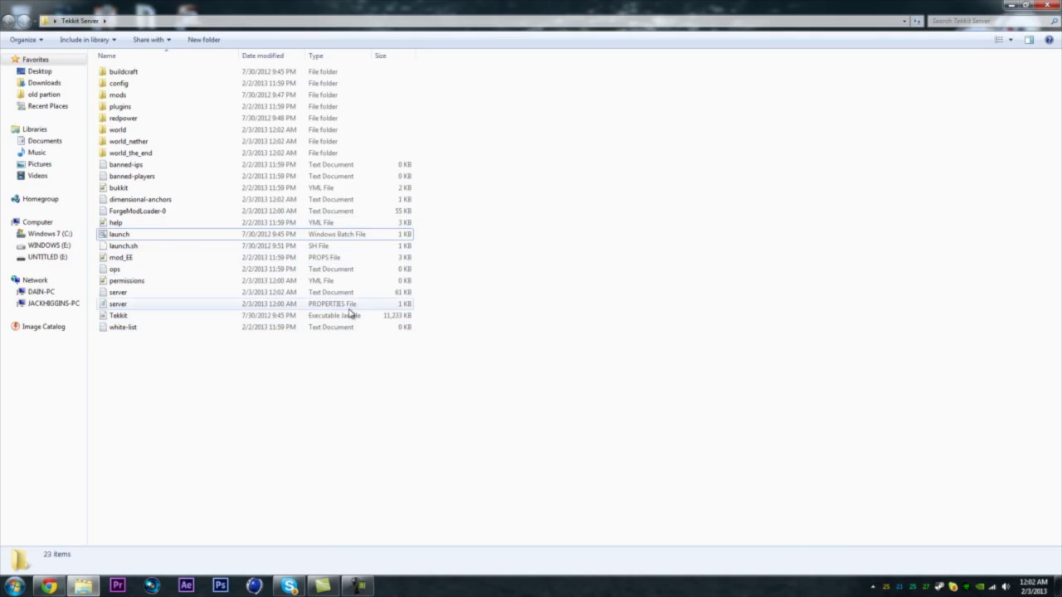
Start the server again from the launch batch file and snap its console to one side of the desktop.
double_click(169, 237)
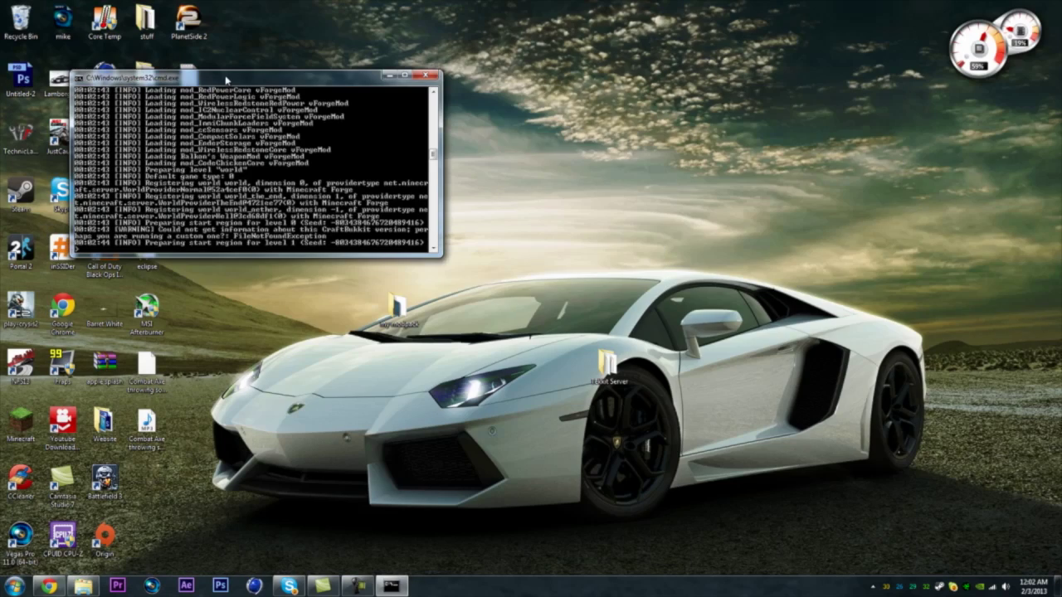
left_click_drag(226, 80, 1061, 166)
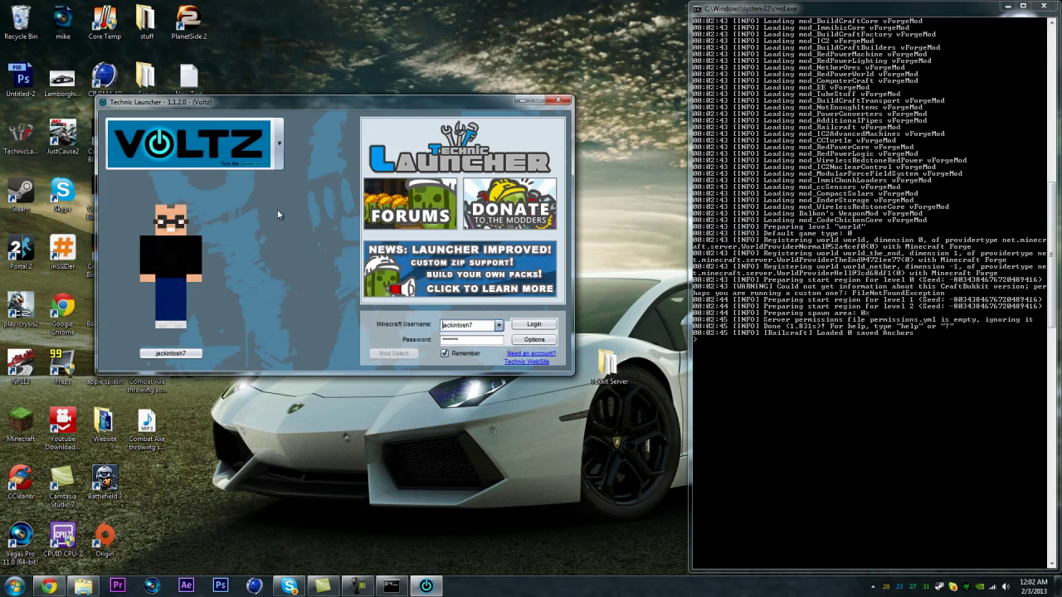
Choose the Tekkit Classic modpack in the Technic Launcher and log in to start the game.
left_click(215, 156)
scroll(187, 212, "up", 1)
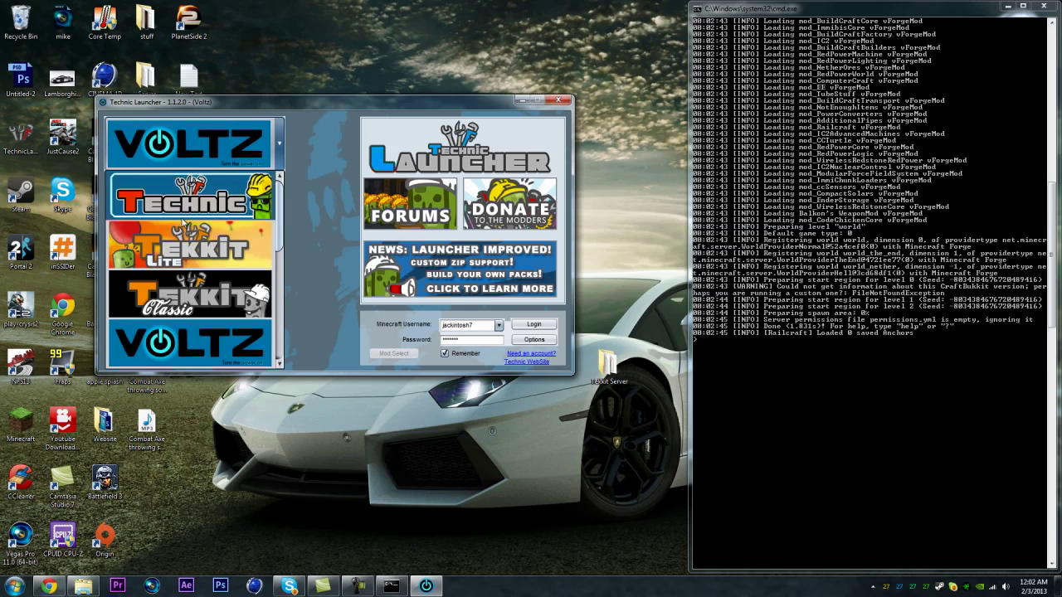
left_click(211, 297)
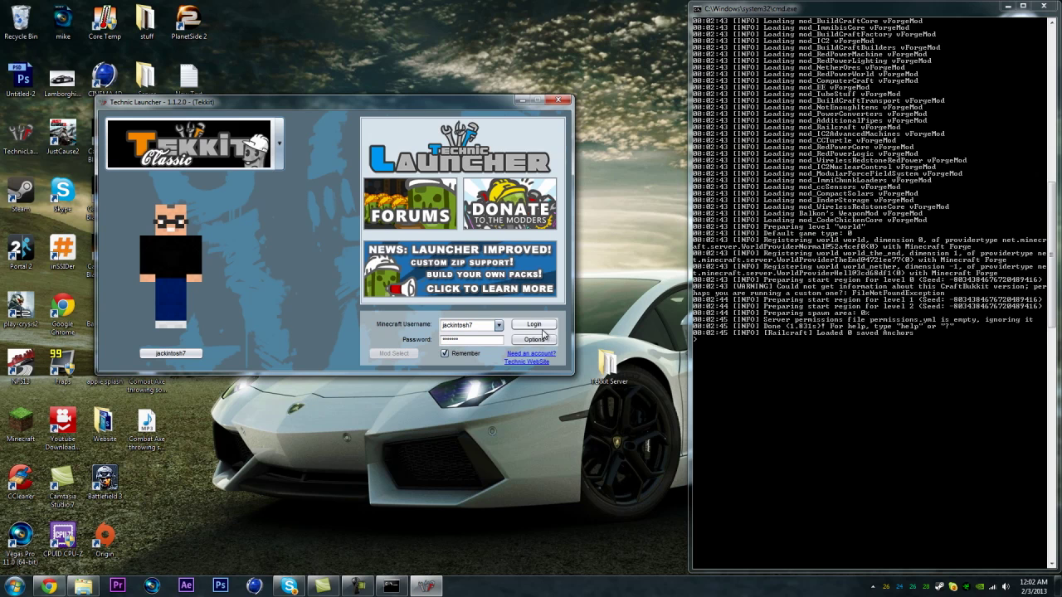
left_click(535, 325)
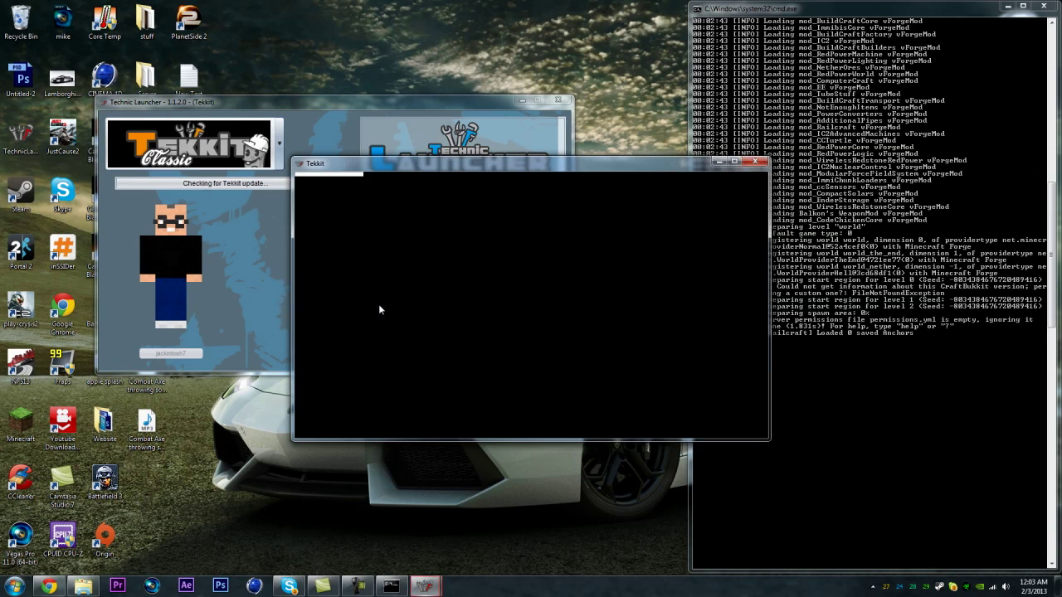
left_click(520, 101)
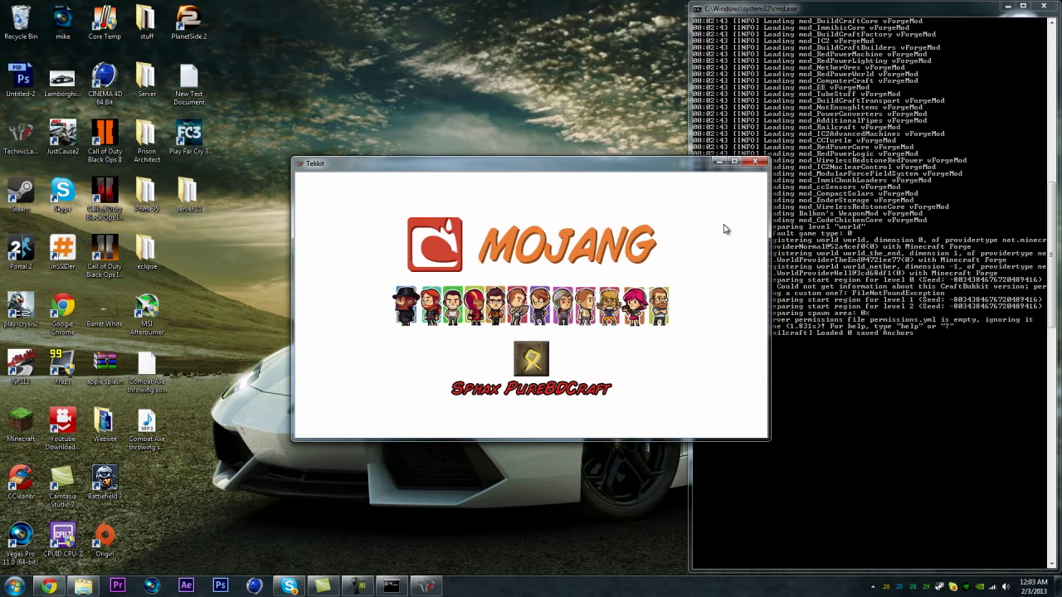
Maximize the Tekkit game window and join the multiplayer server by direct connection to the address localhost.
left_click(735, 161)
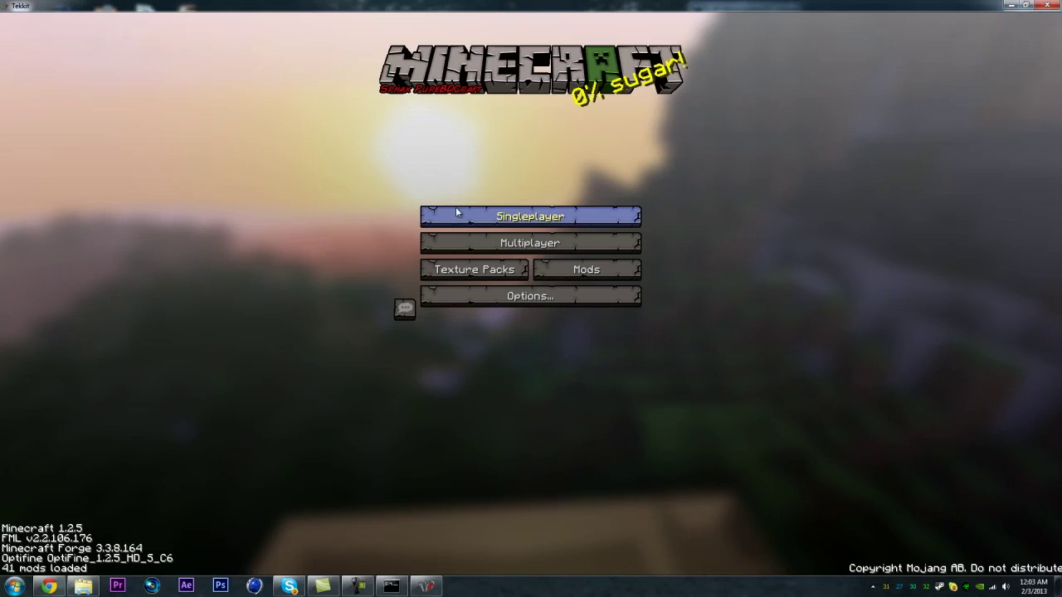
left_click(465, 242)
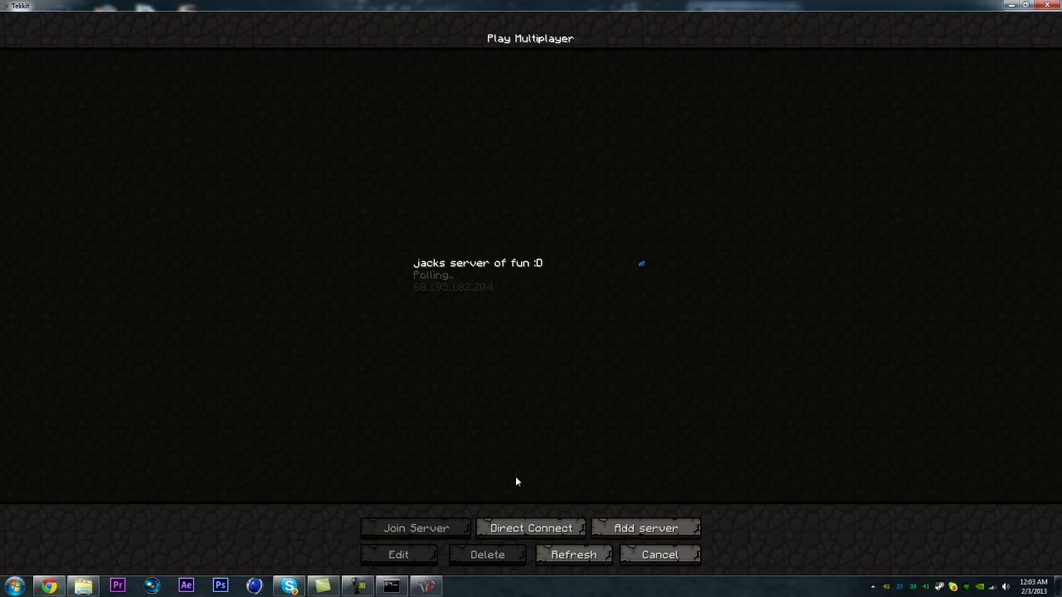
left_click(551, 530)
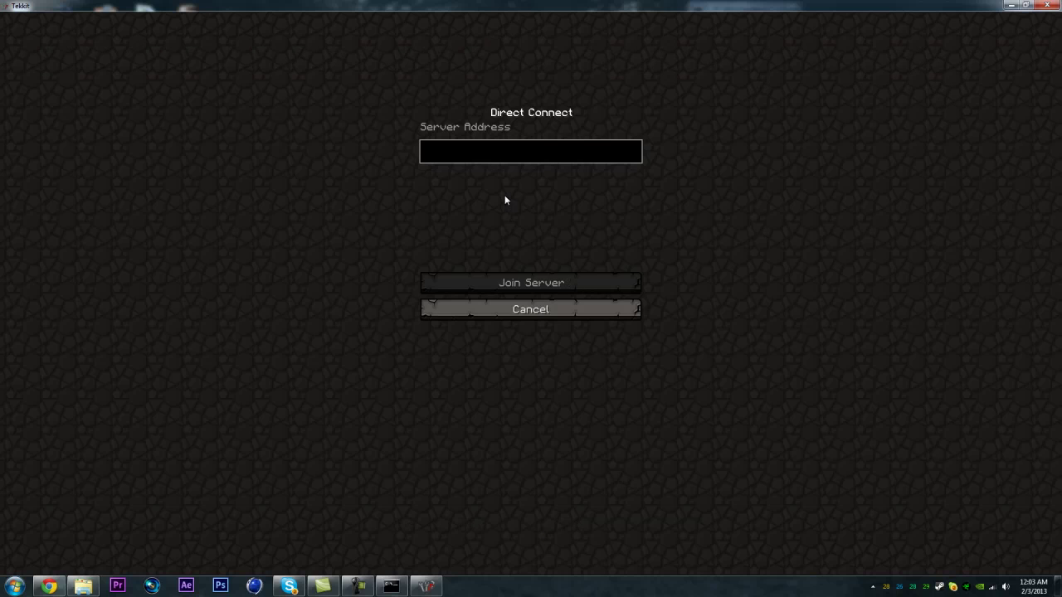
type("localhost")
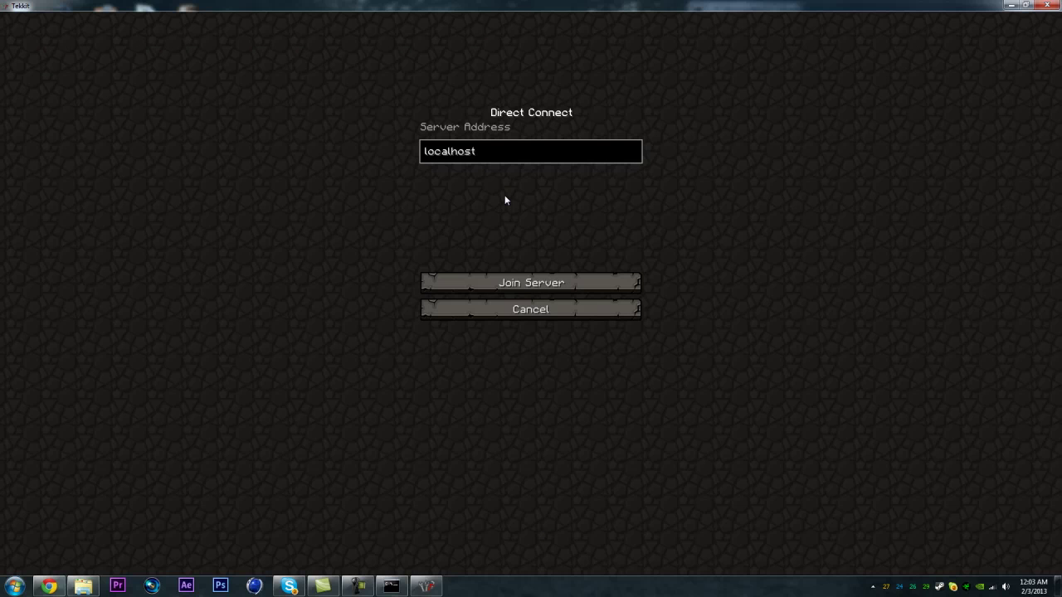
left_click(520, 283)
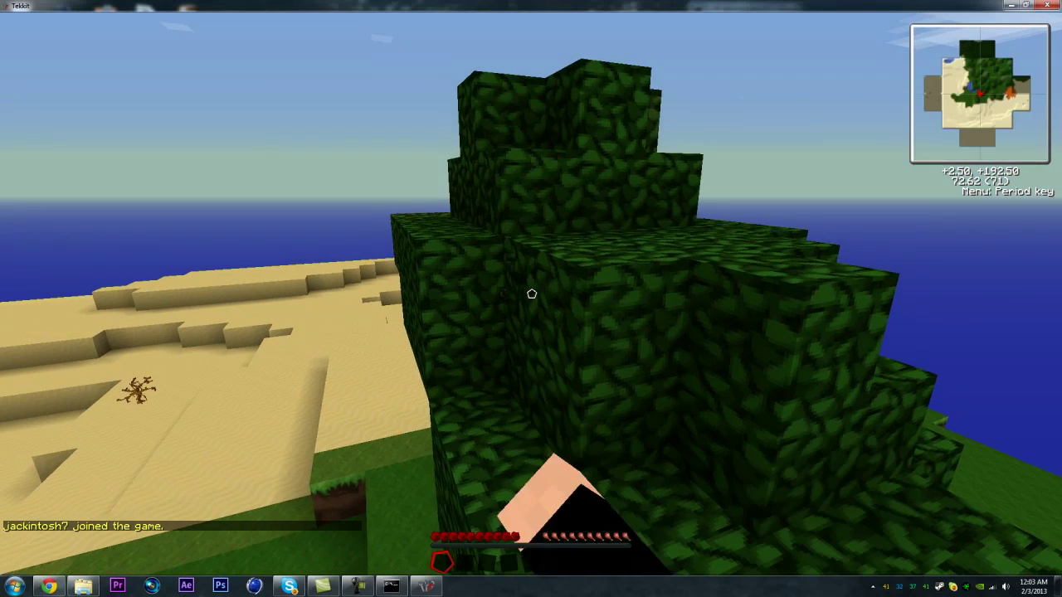
Walk away from the spawn tree and look around the surrounding desert on the server.
key("w")
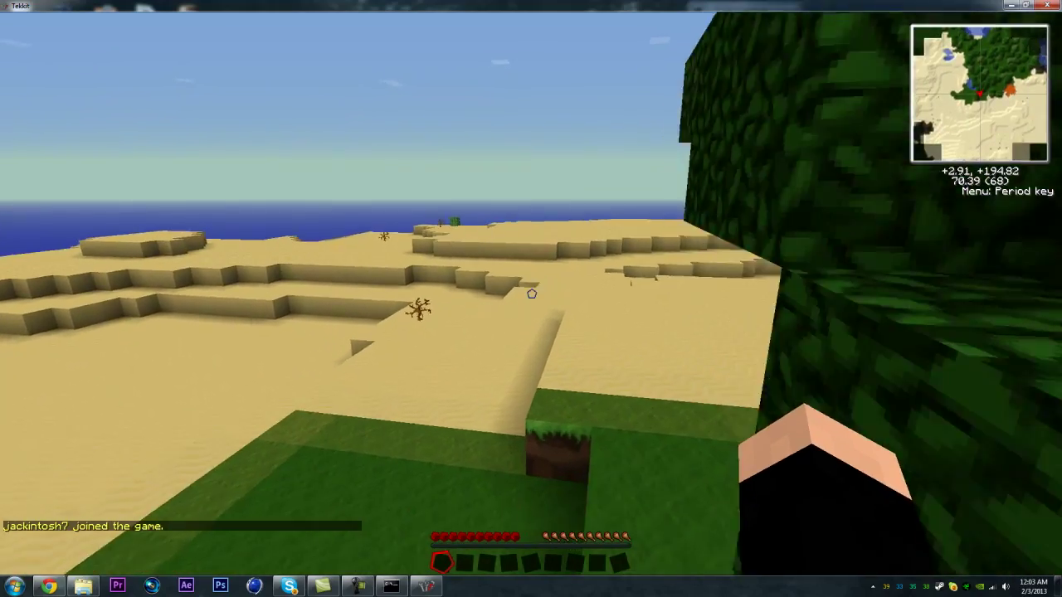
key("w")
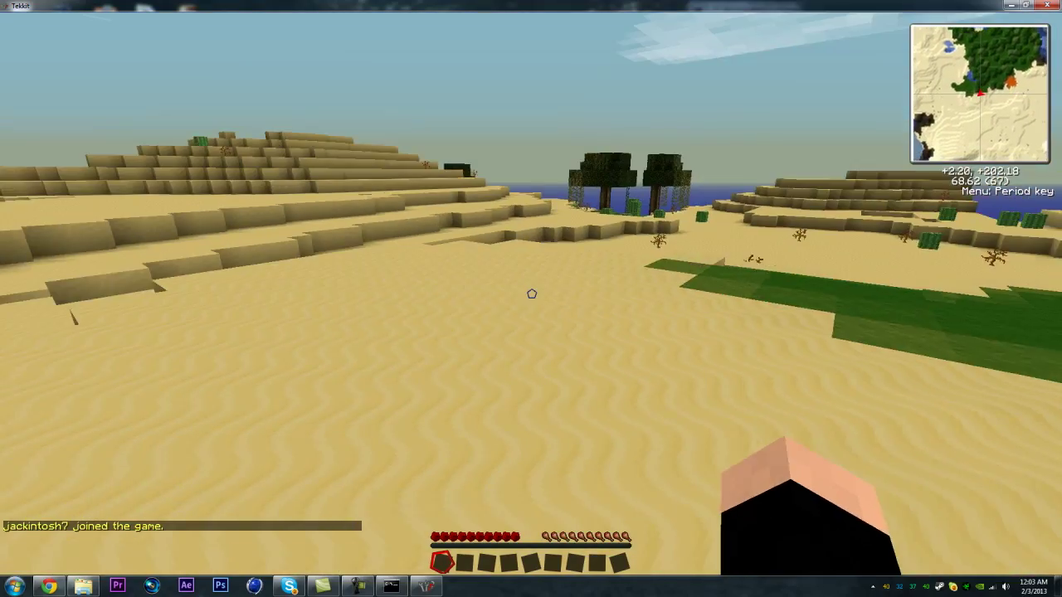
key("w")
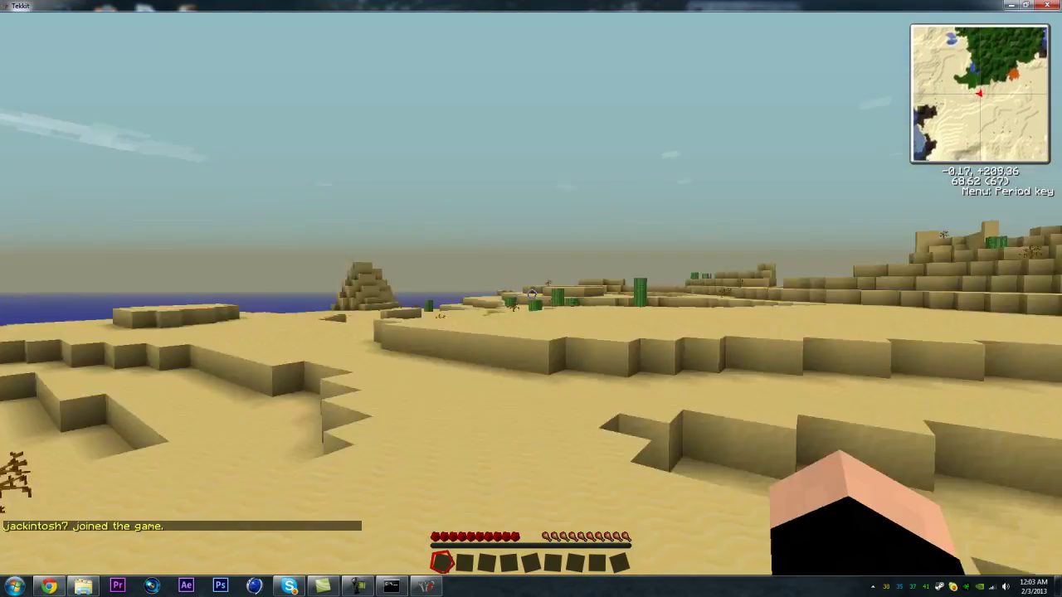
key("w")
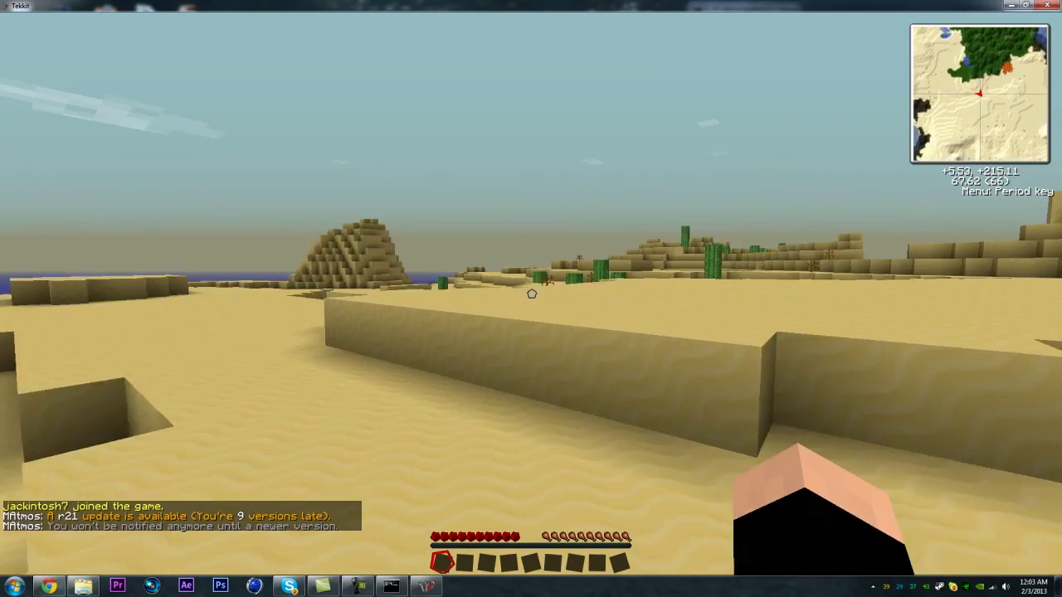
key("w")
key("Escape")
left_click(531, 248)
key("Escape")
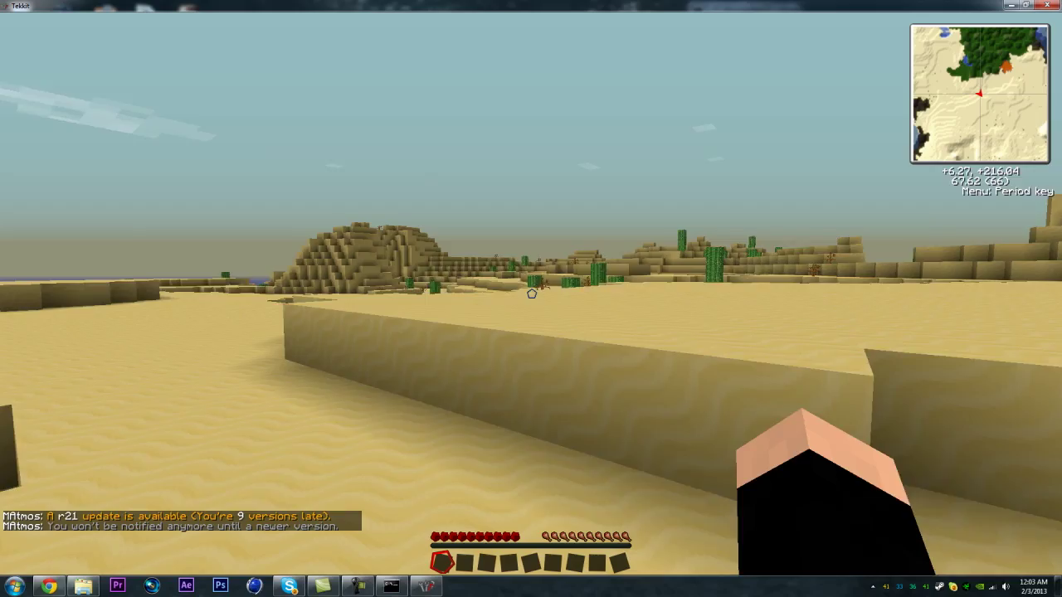
key("w")
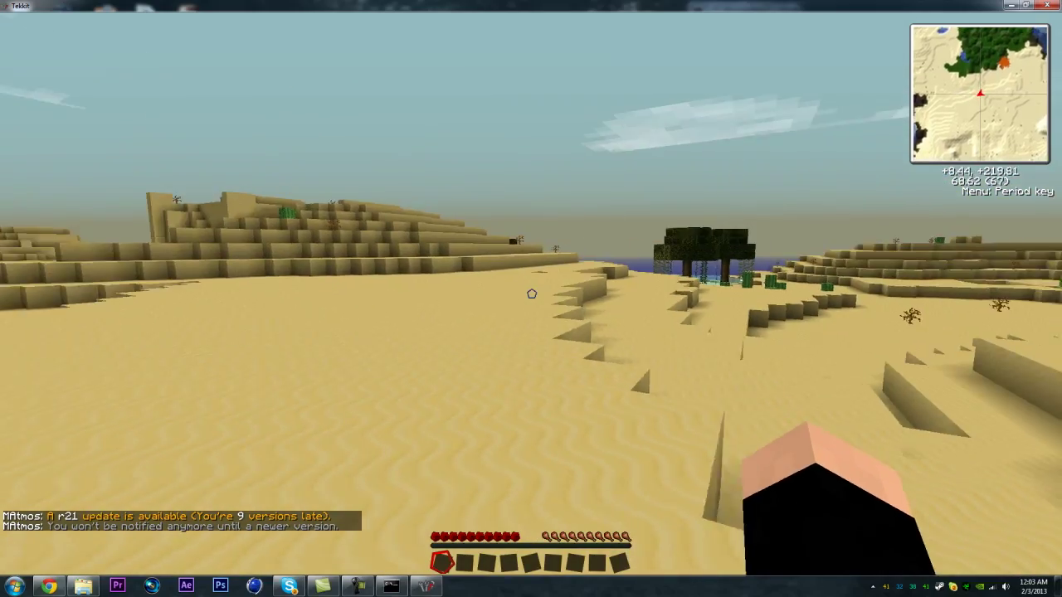
key("w")
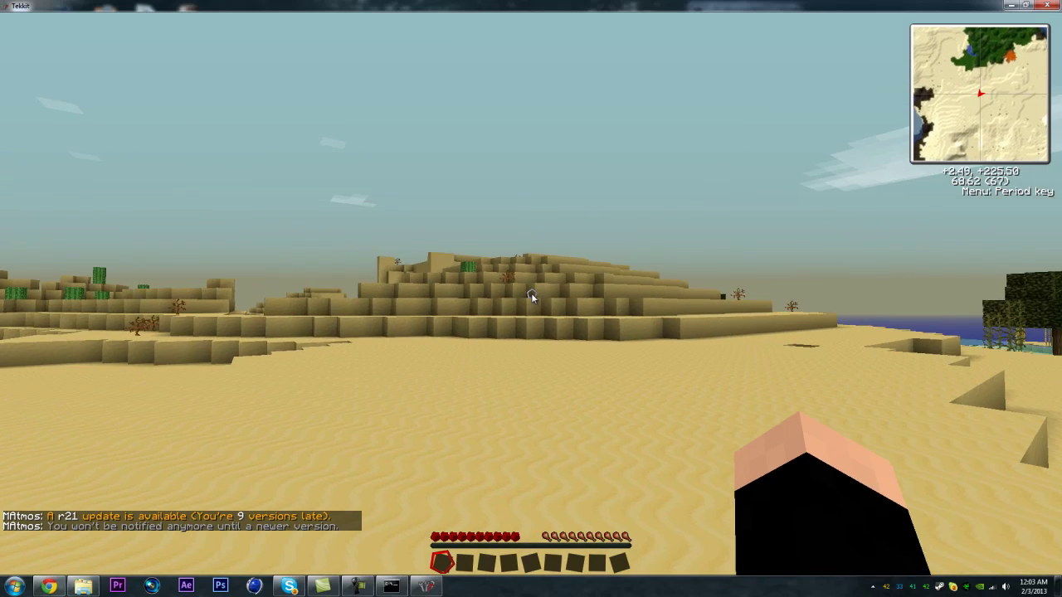
Look through the item list in the inventory, view a few microblock crafting recipes on page 2, and return to the game.
key("e")
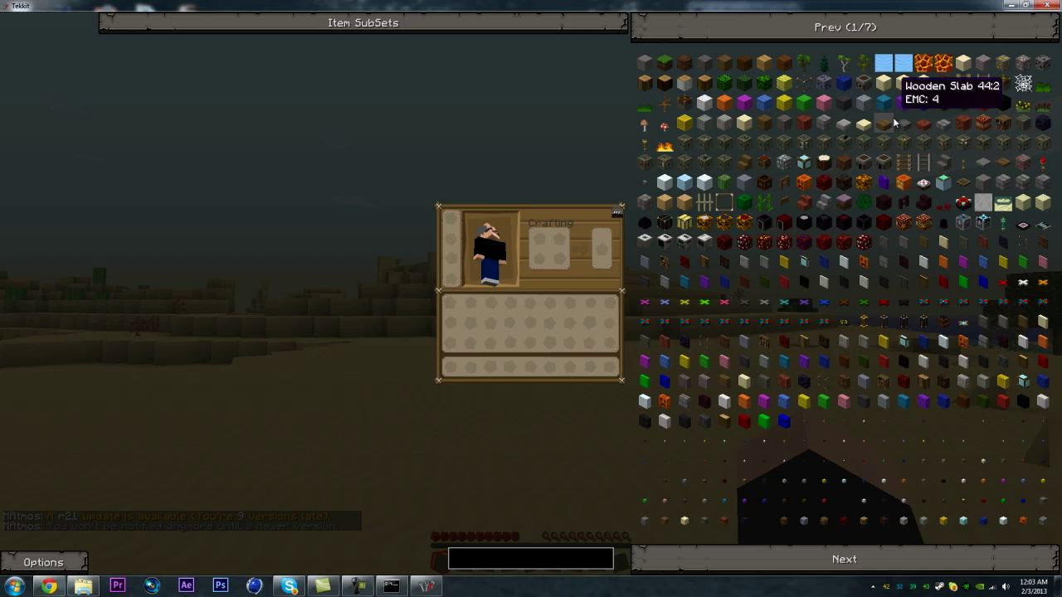
scroll(830, 174, "down", 1)
left_click(777, 222)
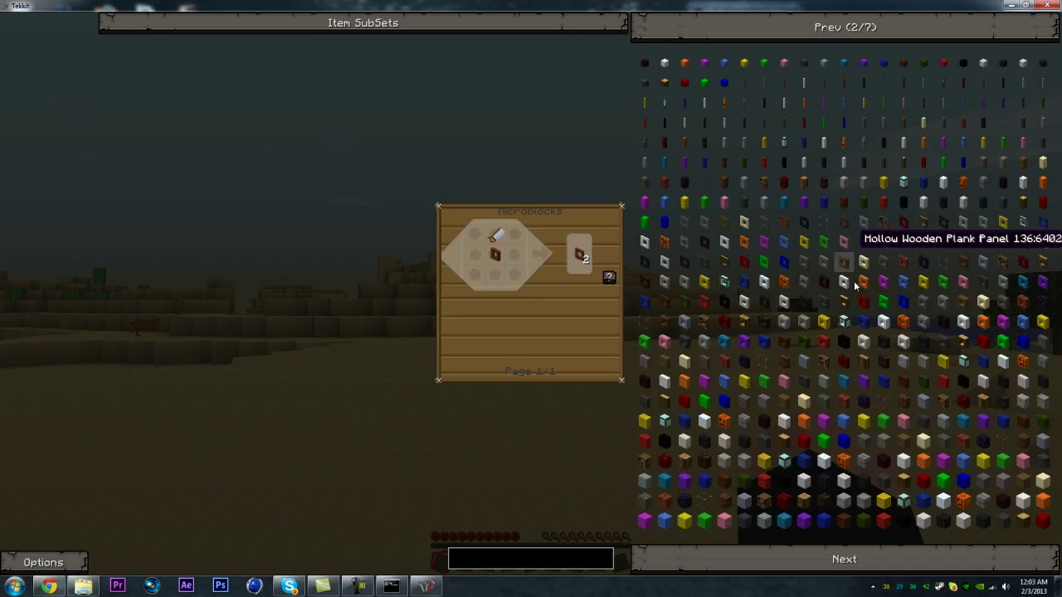
left_click(770, 342)
left_click(829, 402)
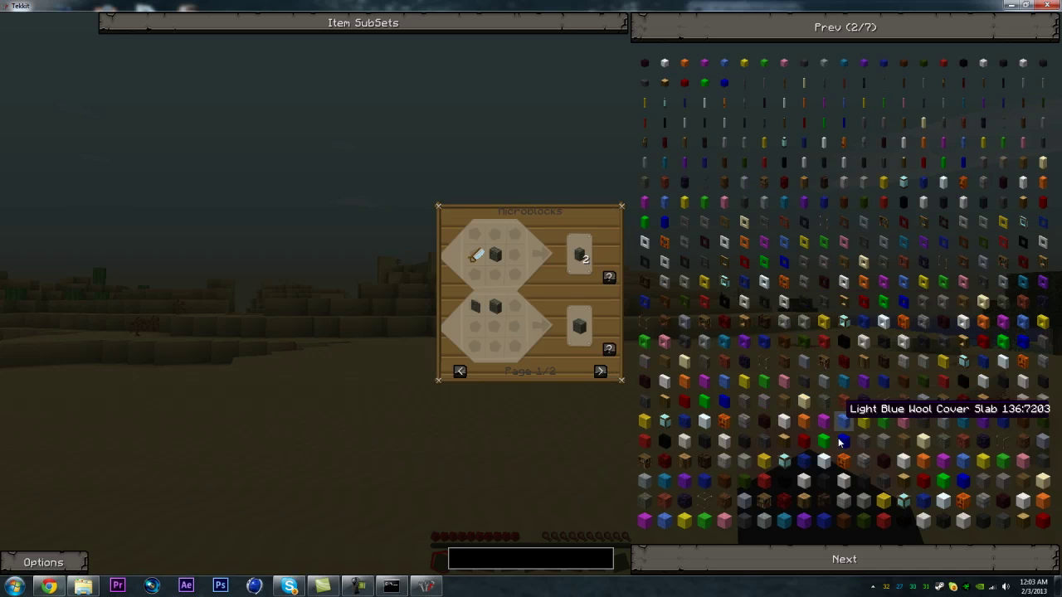
key("e")
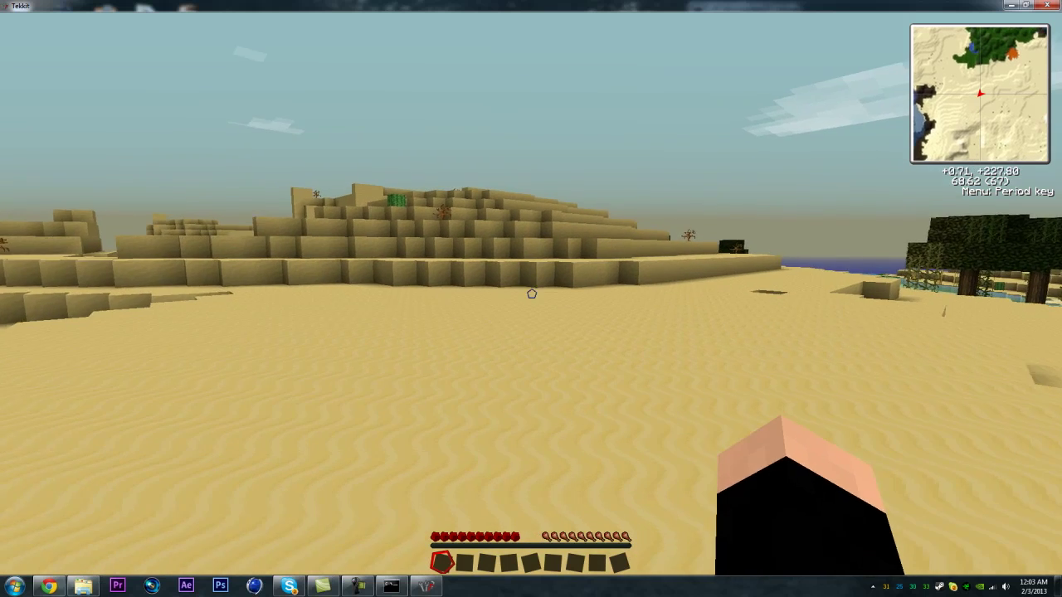
Walk up to the stepped sand hill and jump onto its lower ledges.
key("w")
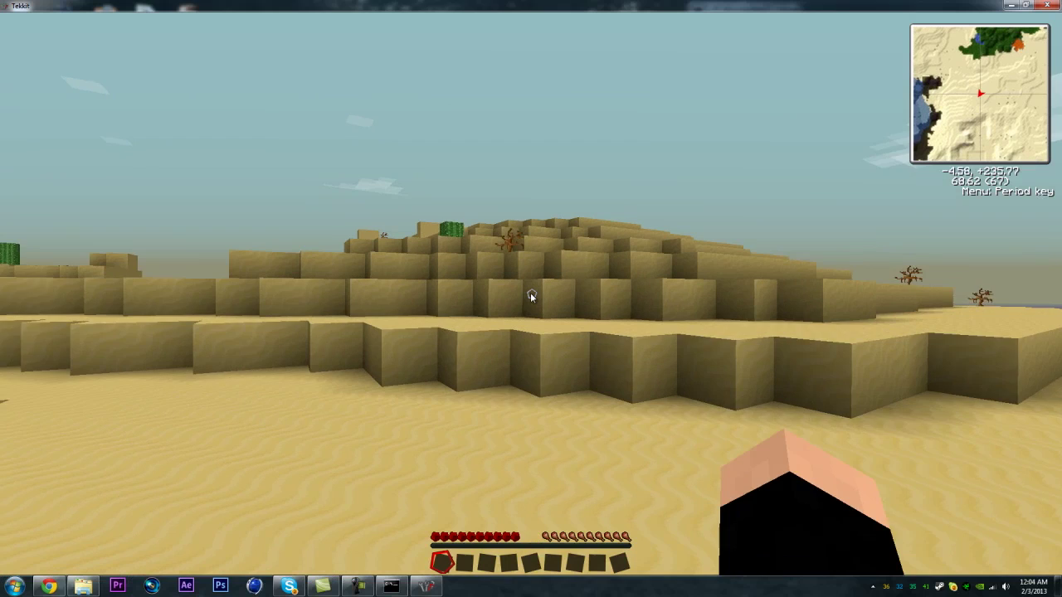
key("w")
key("space")
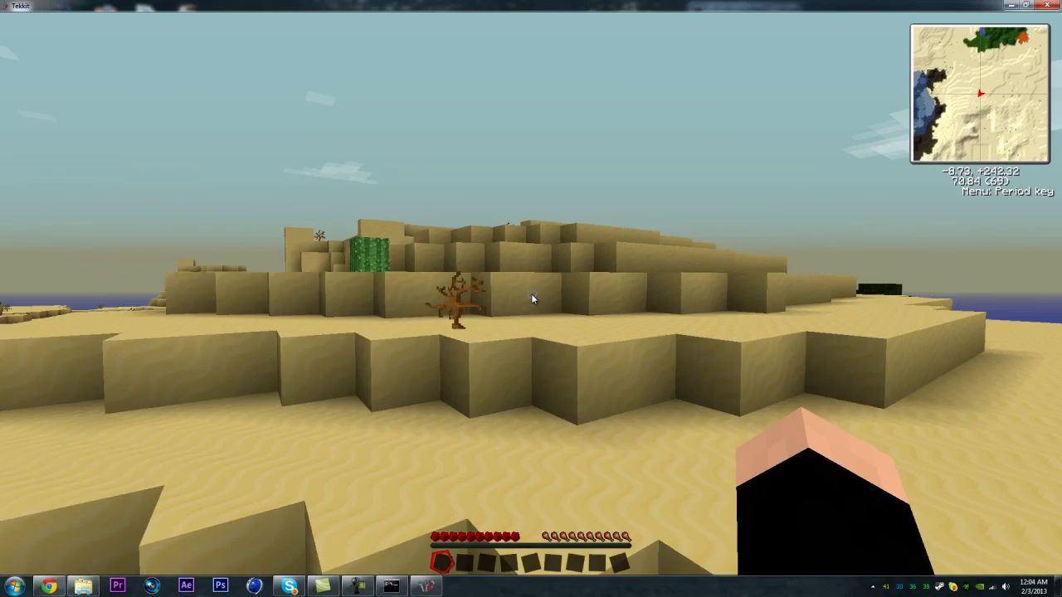
Disconnect from the local server and quit the game to the desktop.
key("Escape")
left_click(531, 278)
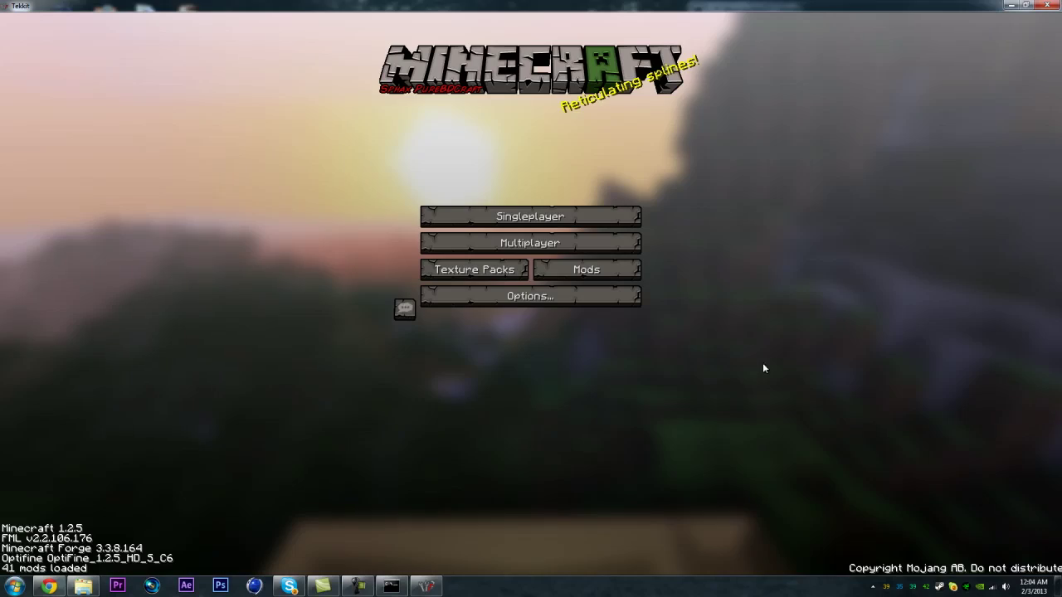
key("alt+F4")
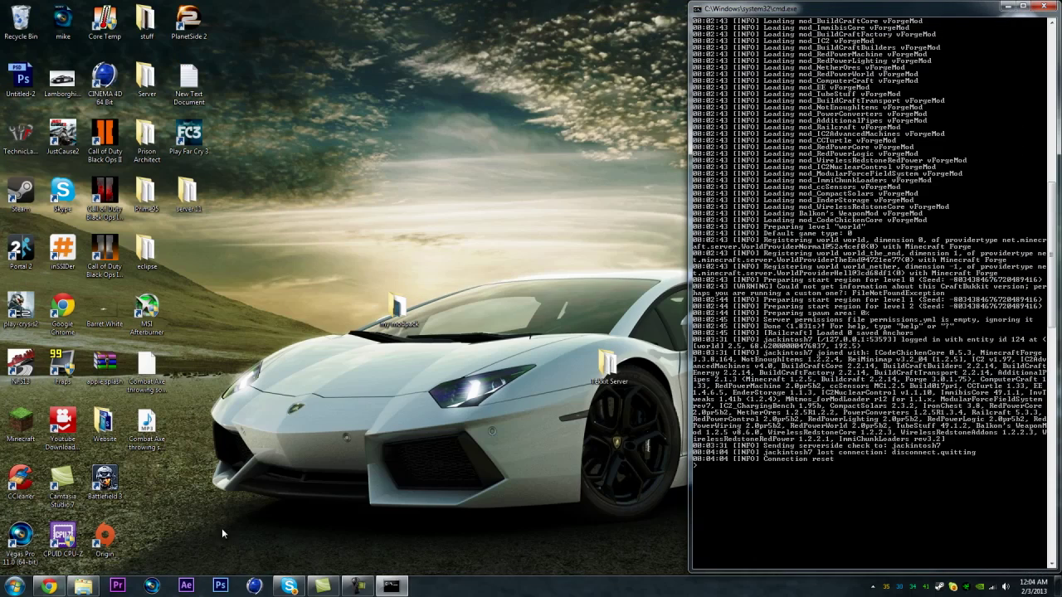
Switch to Chrome, open the router page at 192.168.1.1 in a new maximized tab, and log in as admin with the router password.
left_click(49, 586)
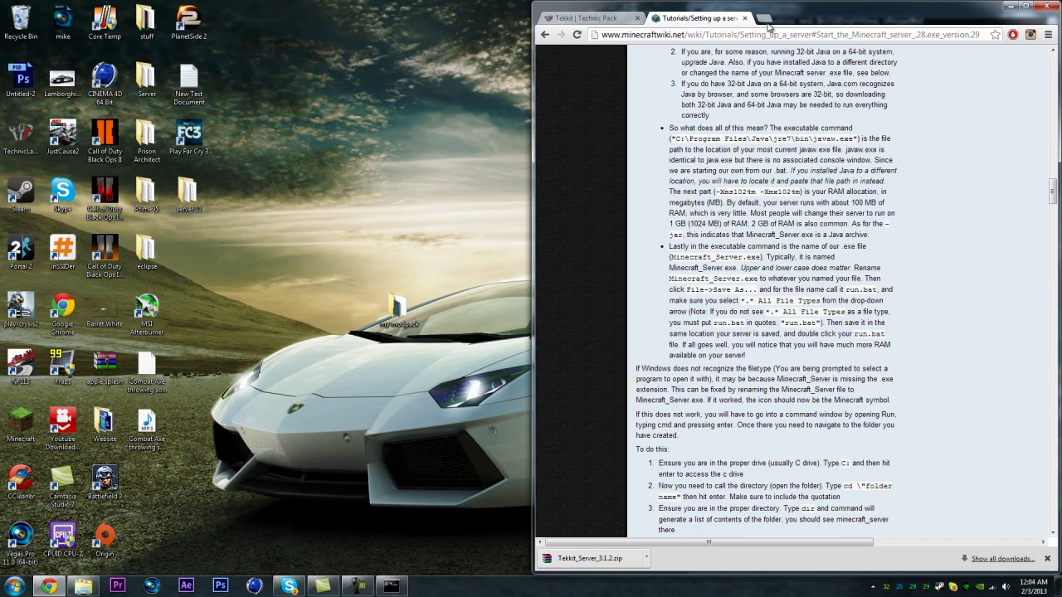
left_click(765, 20)
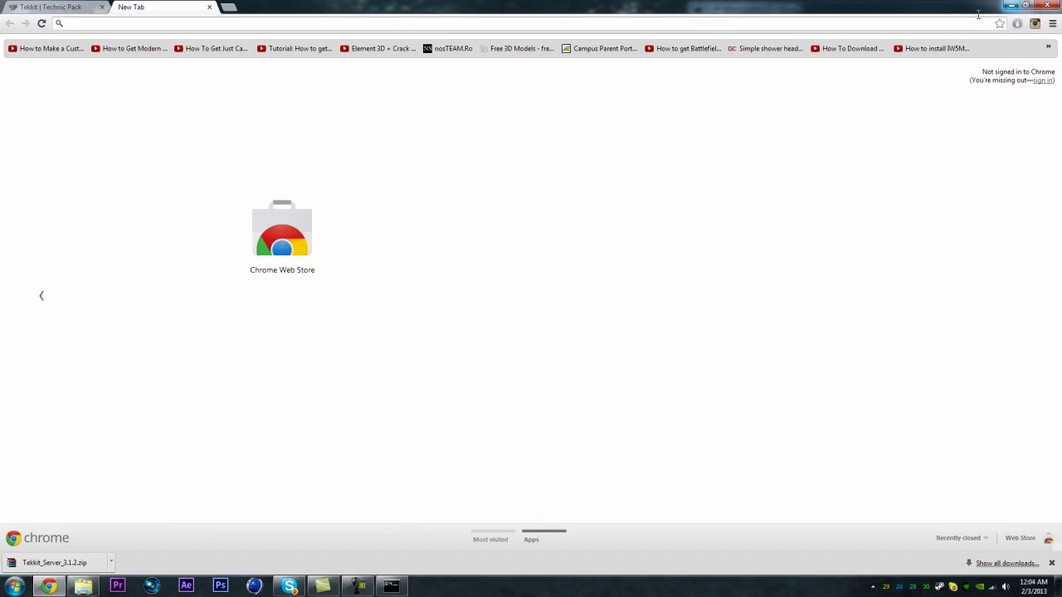
left_click(1025, 6)
type("192.168.1.1")
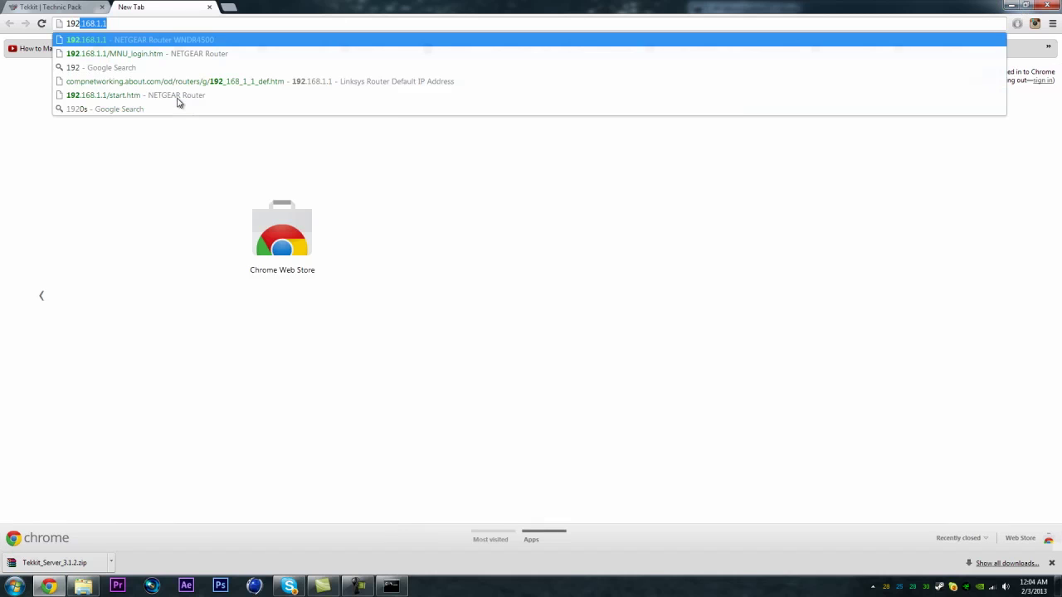
key("Return")
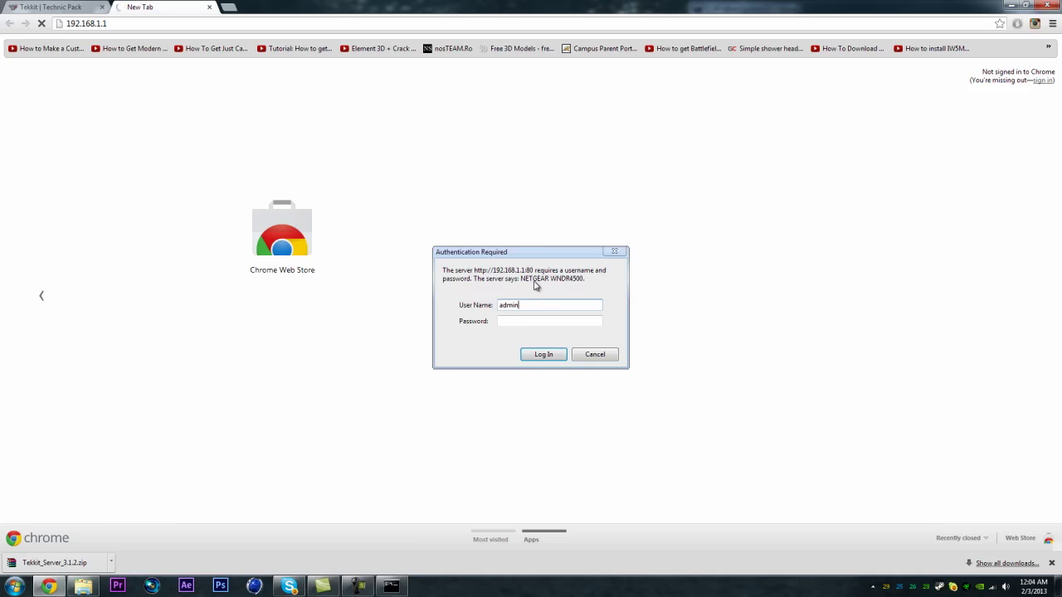
left_click(566, 325)
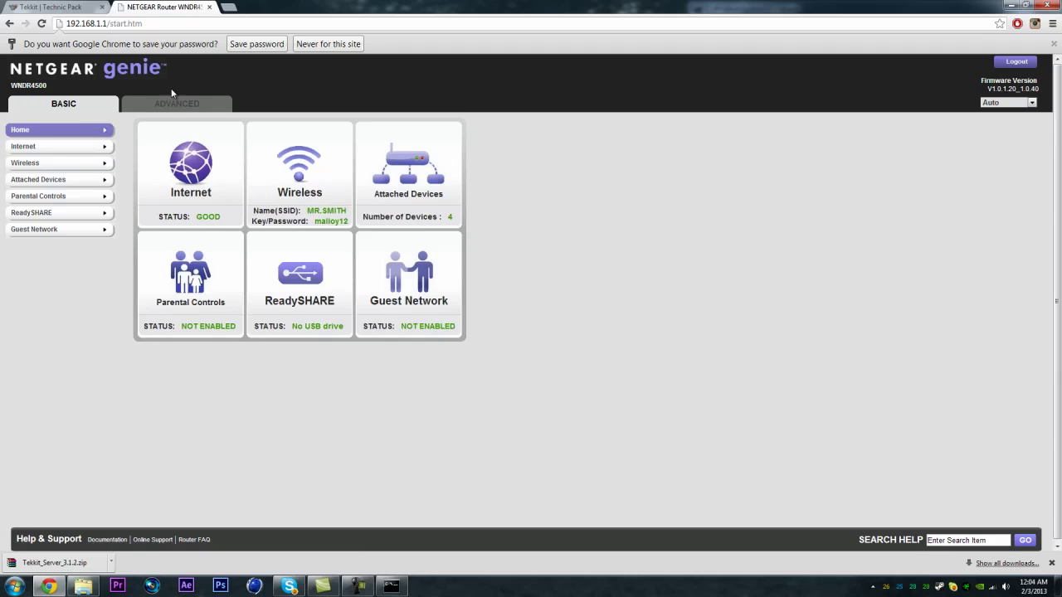
Open the Port Forwarding / Port Triggering page in the router's advanced setup.
left_click(172, 110)
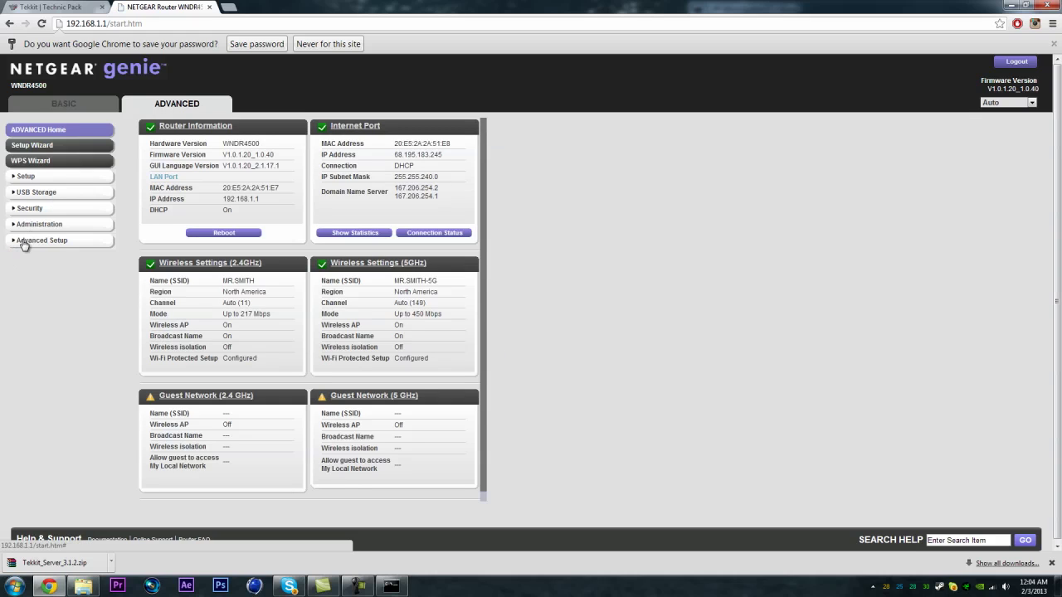
left_click(17, 242)
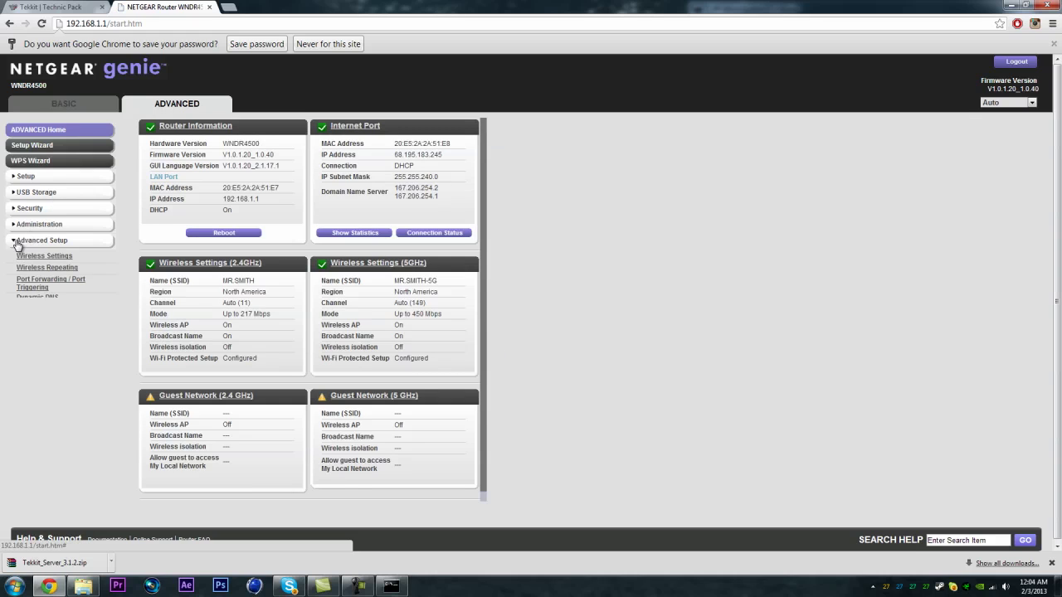
left_click(15, 243)
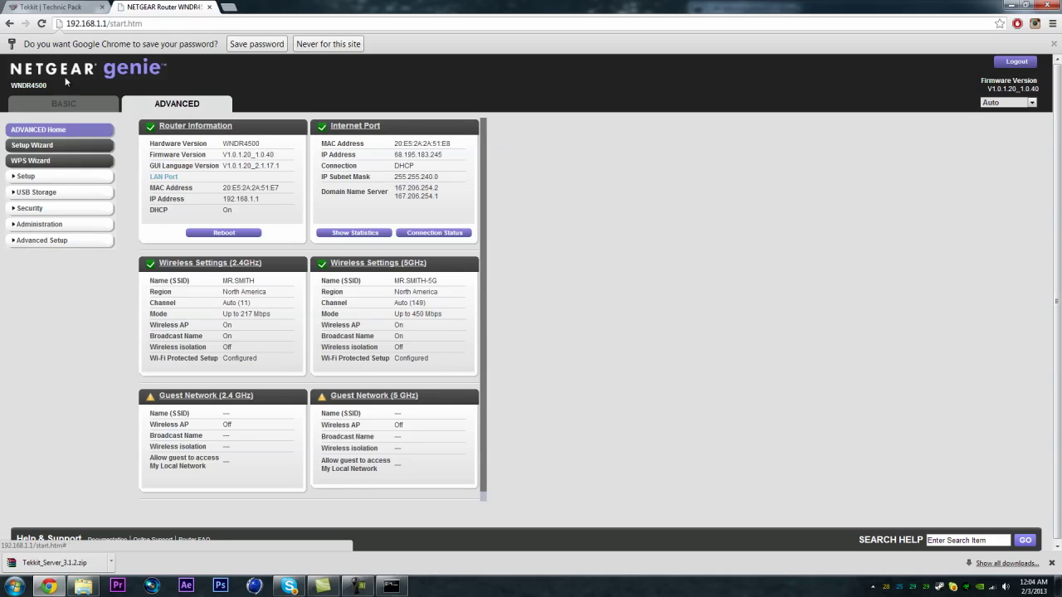
left_click(74, 110)
left_click(154, 108)
left_click(13, 241)
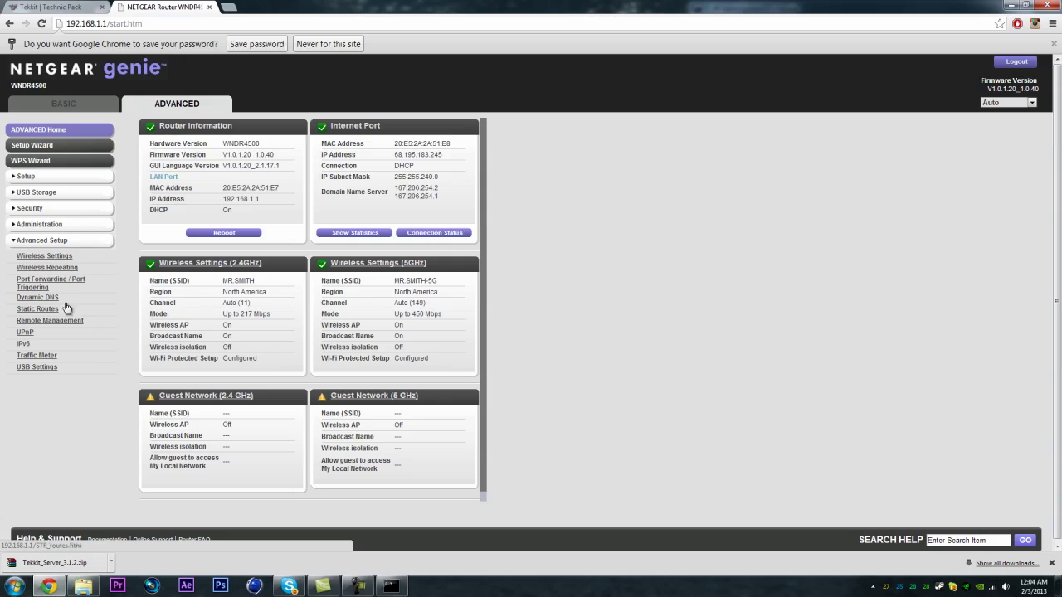
left_click(42, 286)
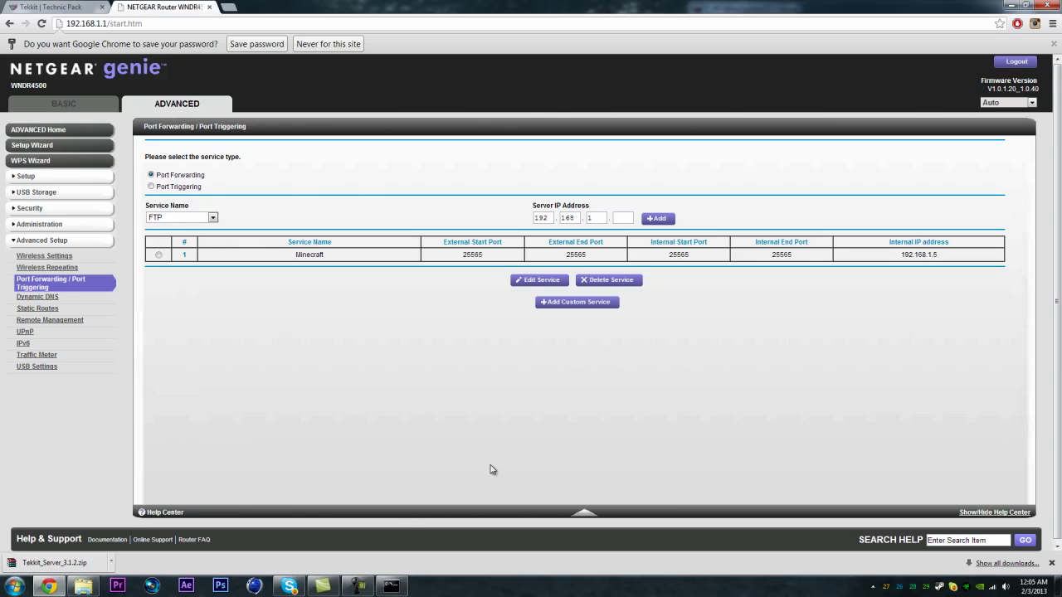
Open a Windows command prompt, run ipconfig, and find the IPv4 address of the wireless network adapter.
left_click(9, 585)
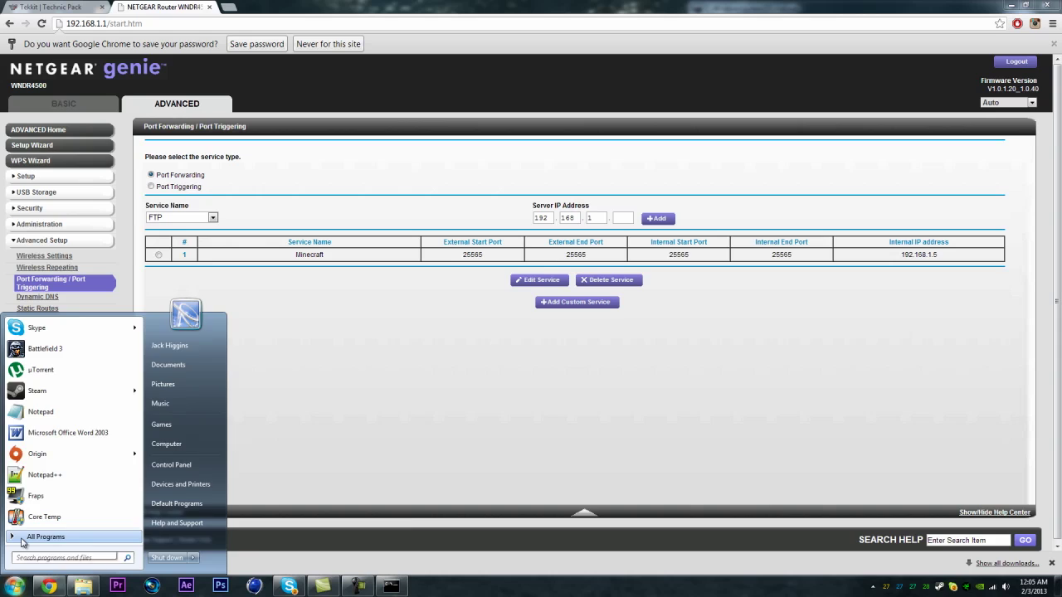
type("cmd")
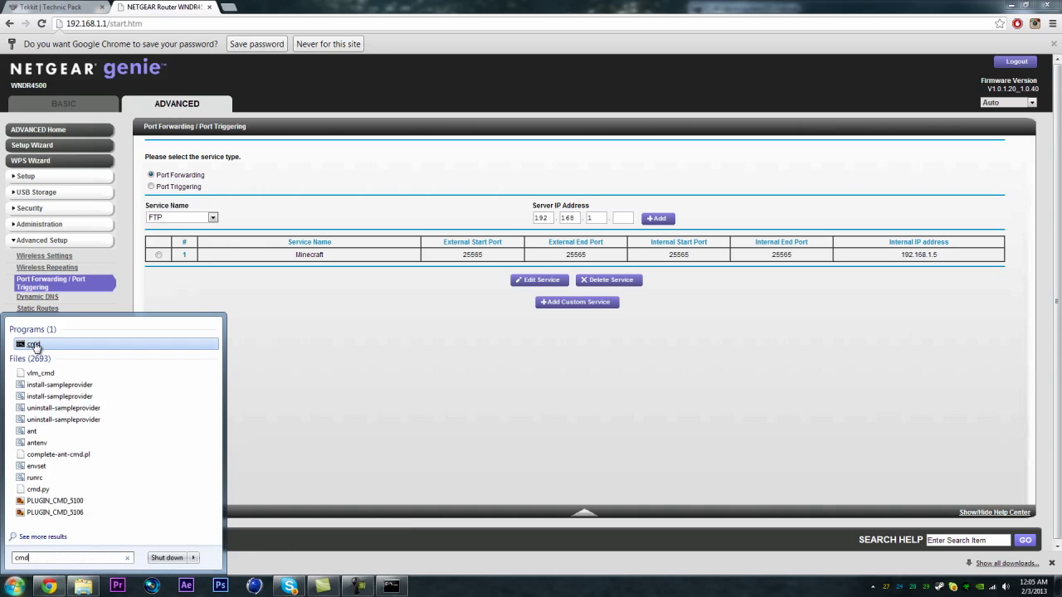
left_click(35, 345)
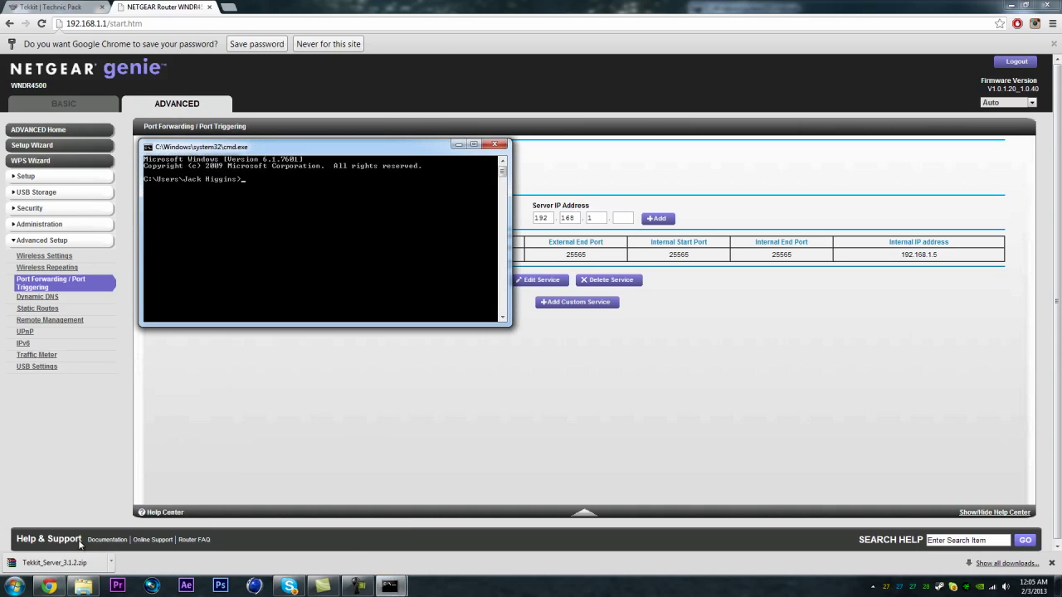
type("ipconfig")
key("Return")
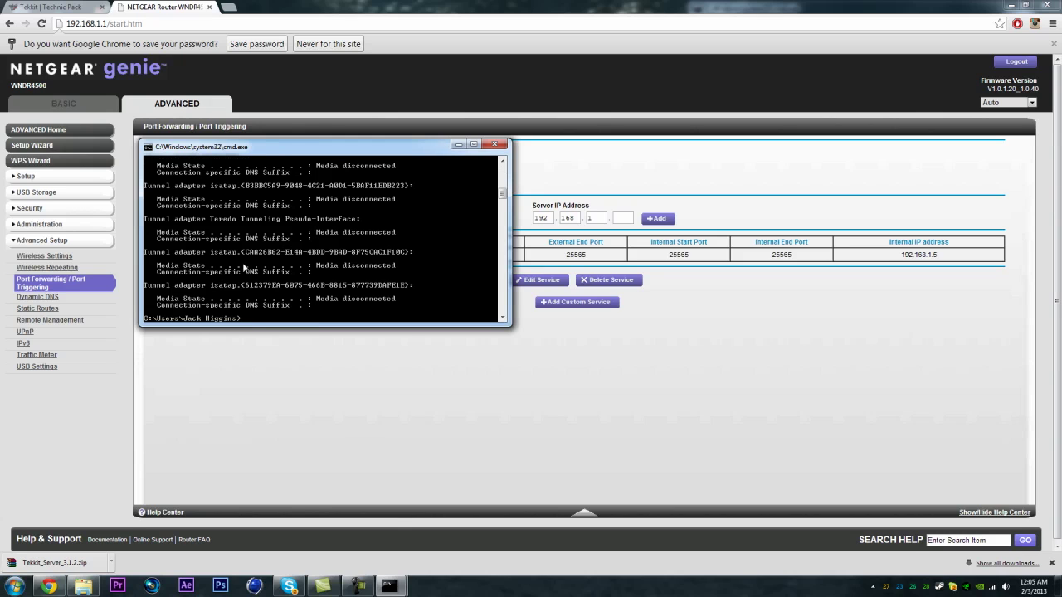
scroll(230, 197, "up", 3)
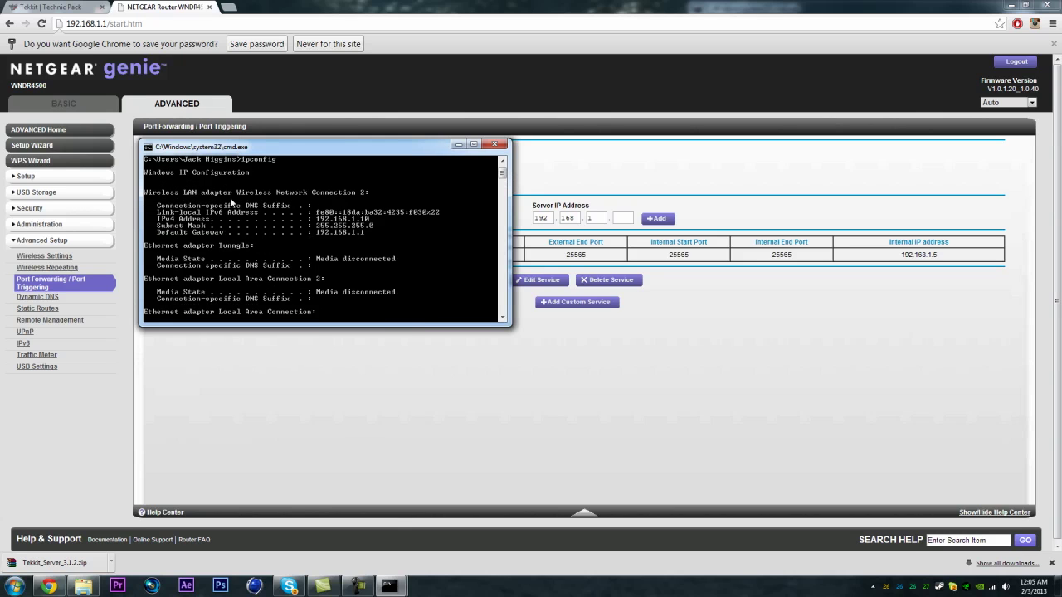
Review the wireless adapter's IPv4 address in the ipconfig output and close the command prompt.
scroll(220, 206, "up", 1)
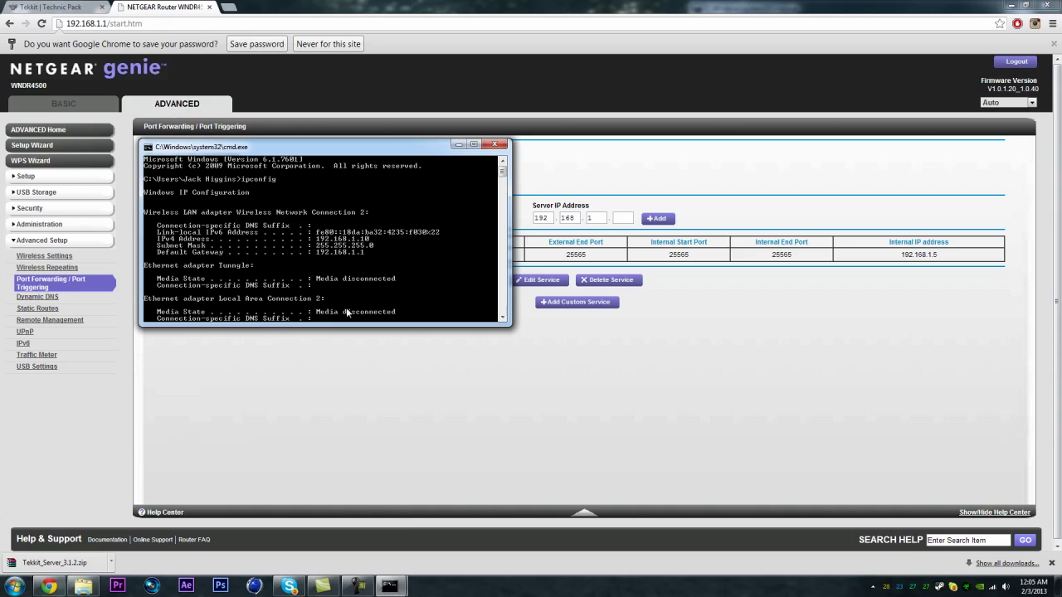
scroll(199, 241, "down", 2)
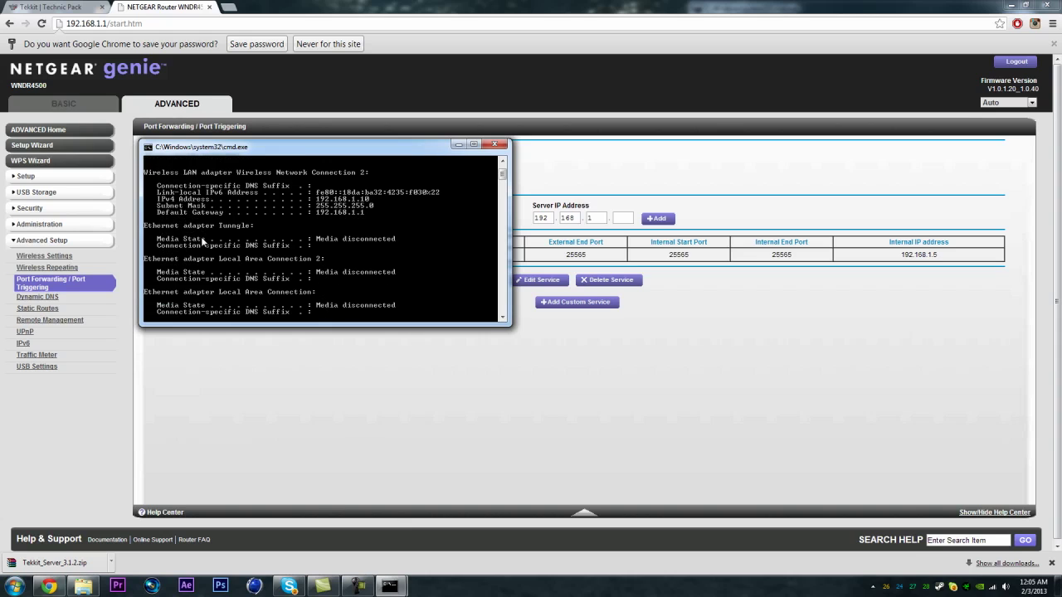
scroll(178, 232, "up", 2)
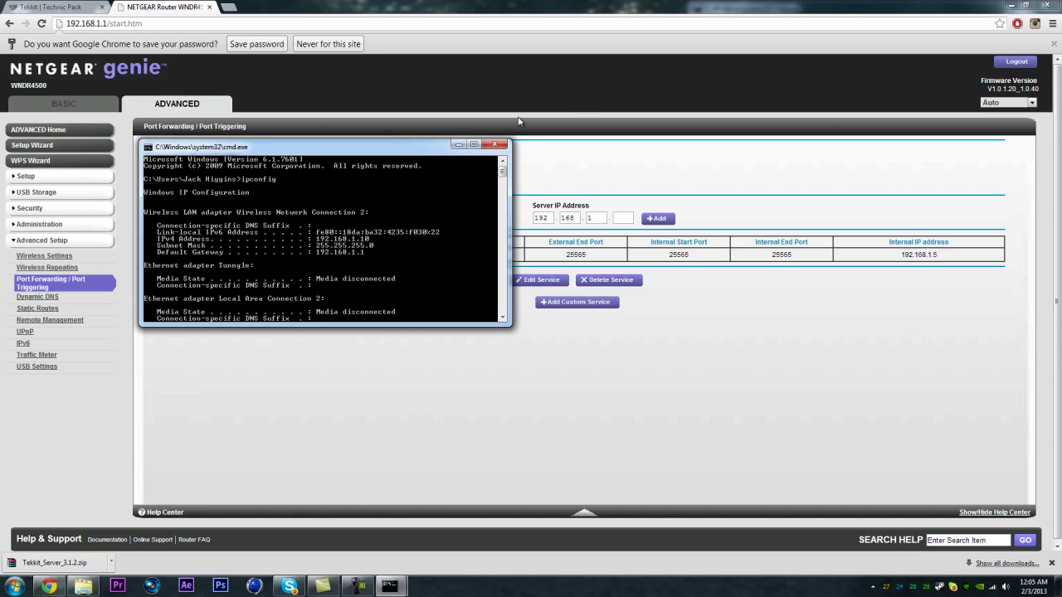
left_click(495, 145)
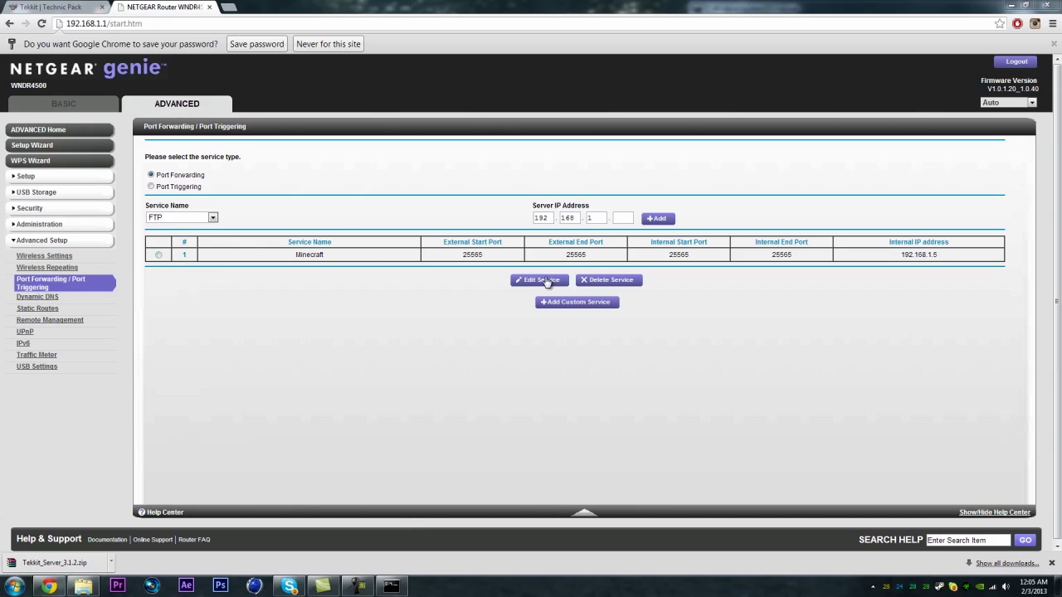
Delete the existing Minecraft port forwarding entry and start adding a custom service.
left_click(158, 257)
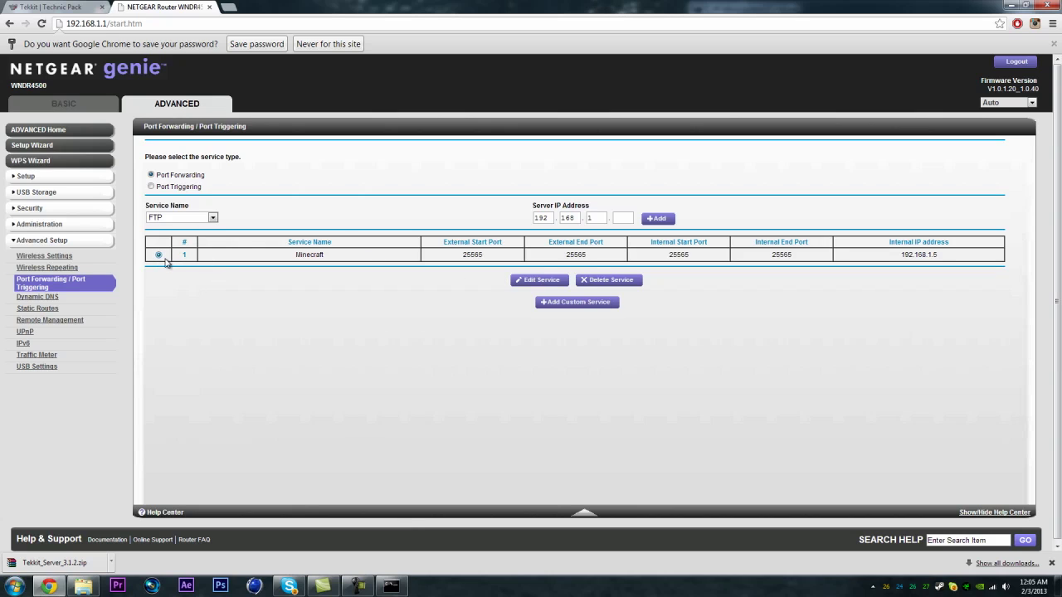
left_click(603, 280)
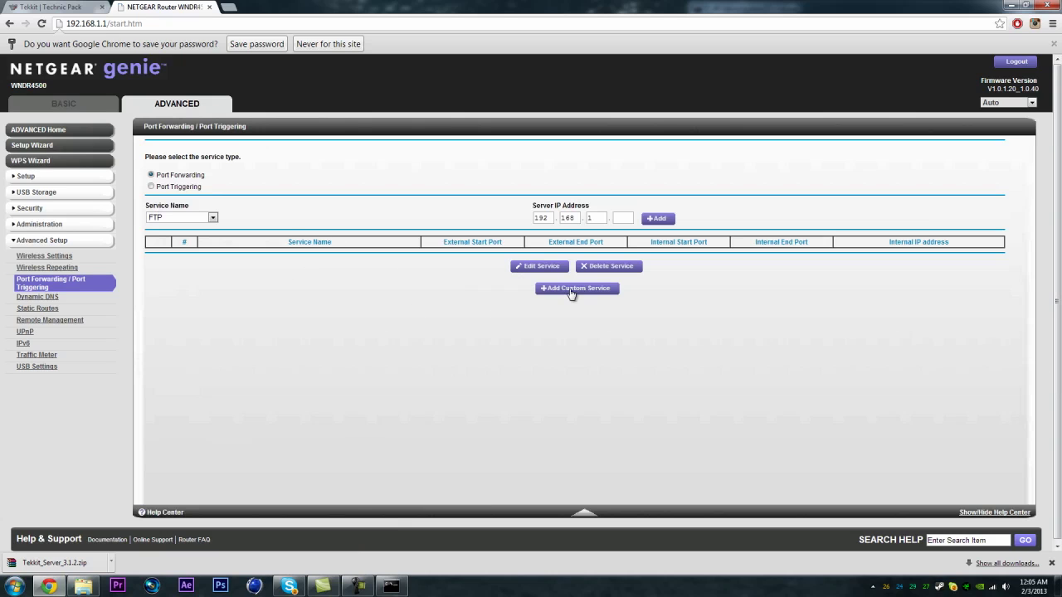
left_click(571, 289)
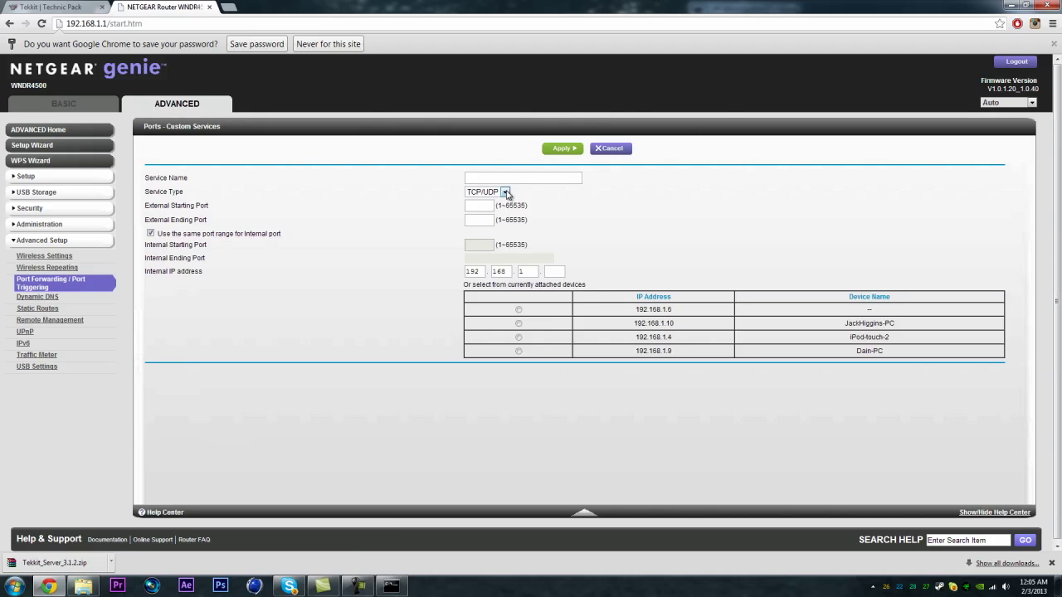
Name the custom service tekkit and keep its service type as TCP/UDP.
left_click(507, 195)
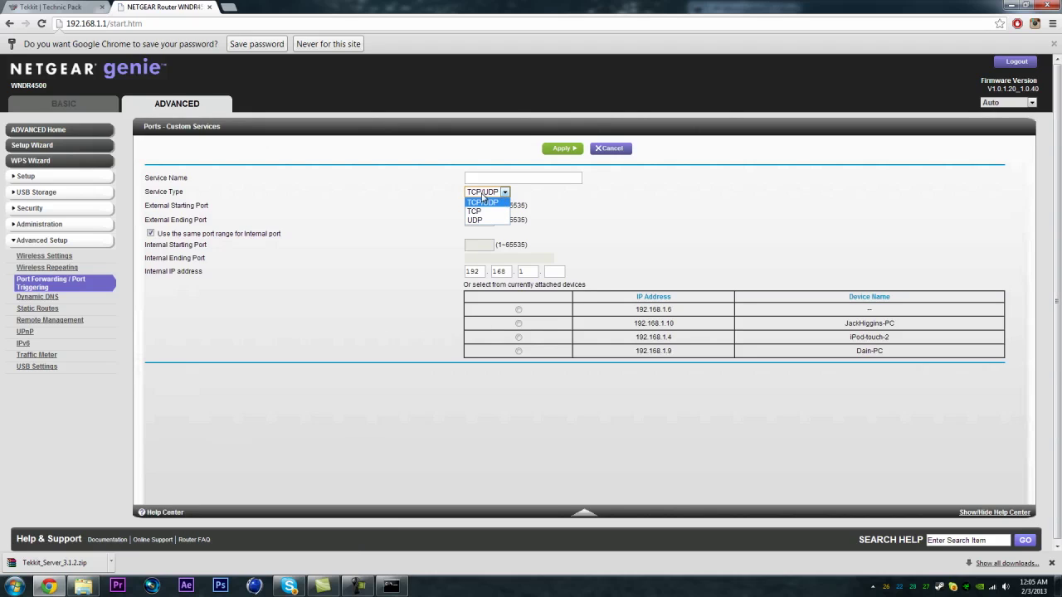
left_click(290, 180)
left_click(477, 178)
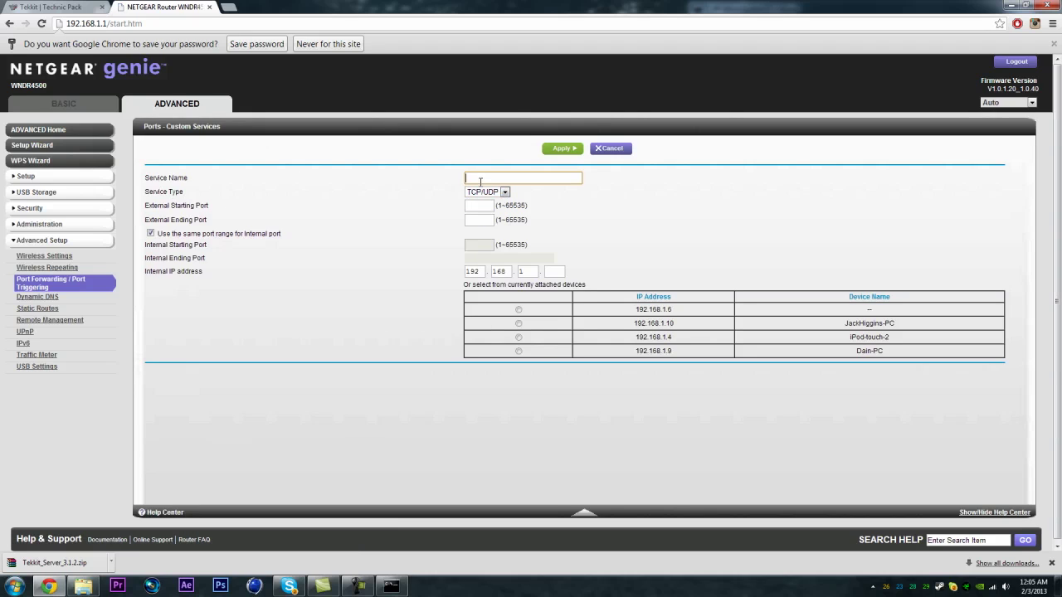
type("m9in")
Set both the external starting port and the external ending port to 25565.
left_click(471, 205)
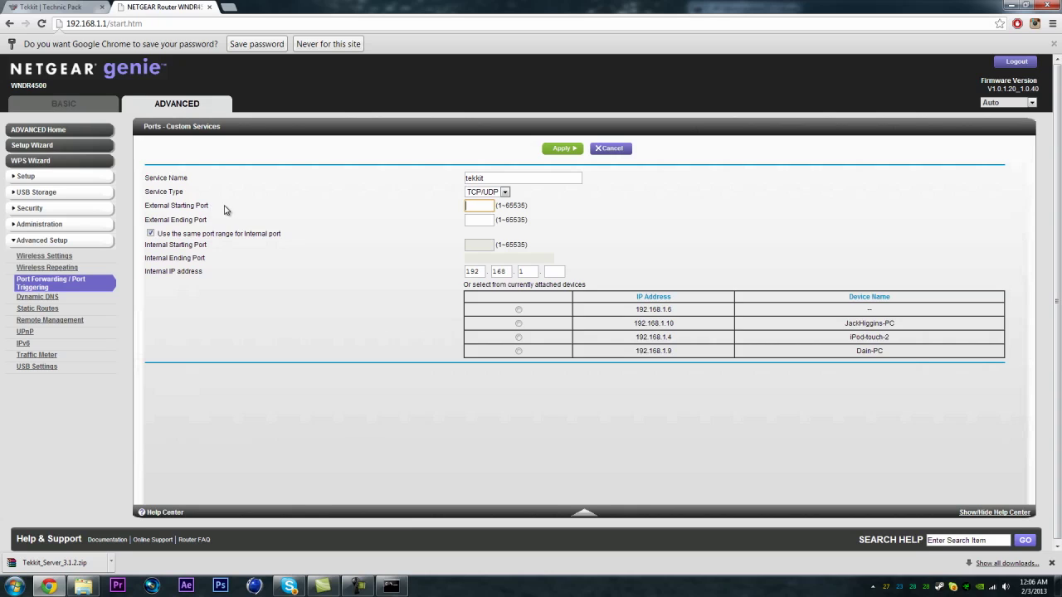
type("2")
left_click(477, 218)
left_click(475, 219)
type("2")
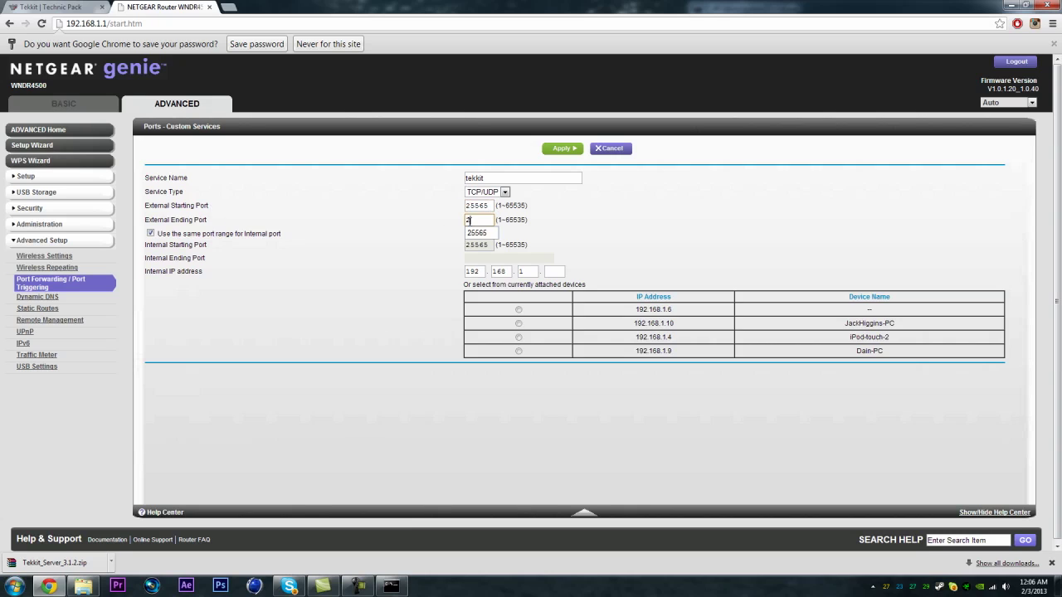
left_click(480, 233)
left_click(510, 395)
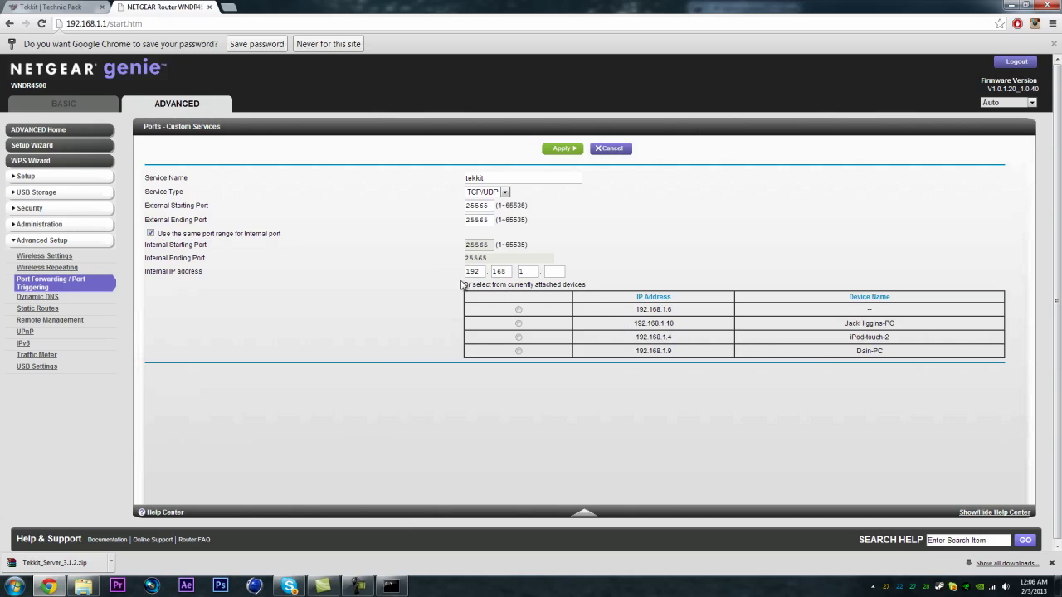
Set the service's internal IP address to 192.168.1.10 and apply the new forwarding rule.
left_click(391, 587)
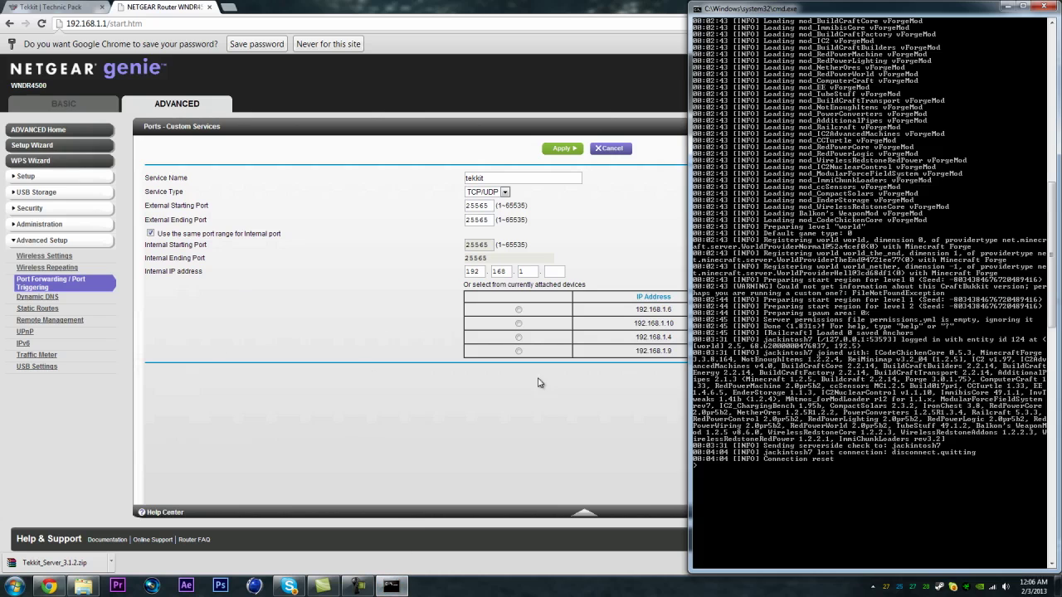
left_click(1006, 10)
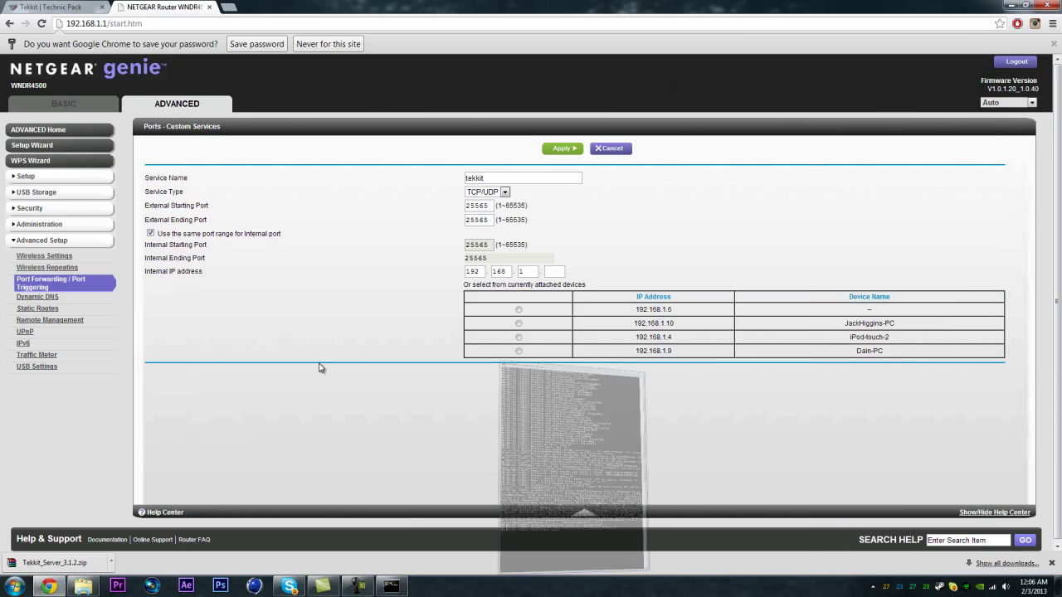
left_click(552, 270)
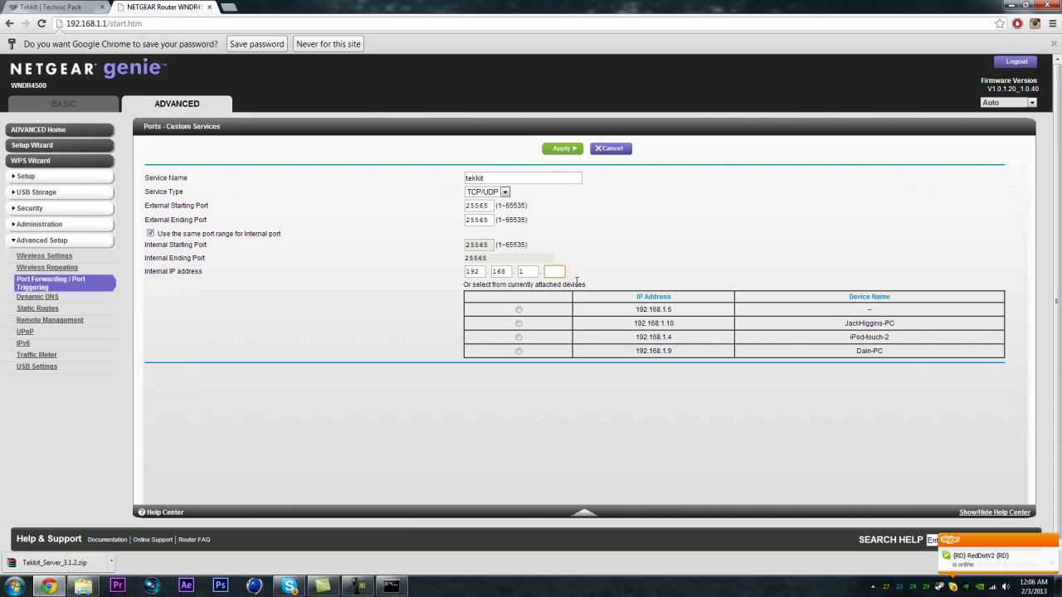
left_click(1051, 540)
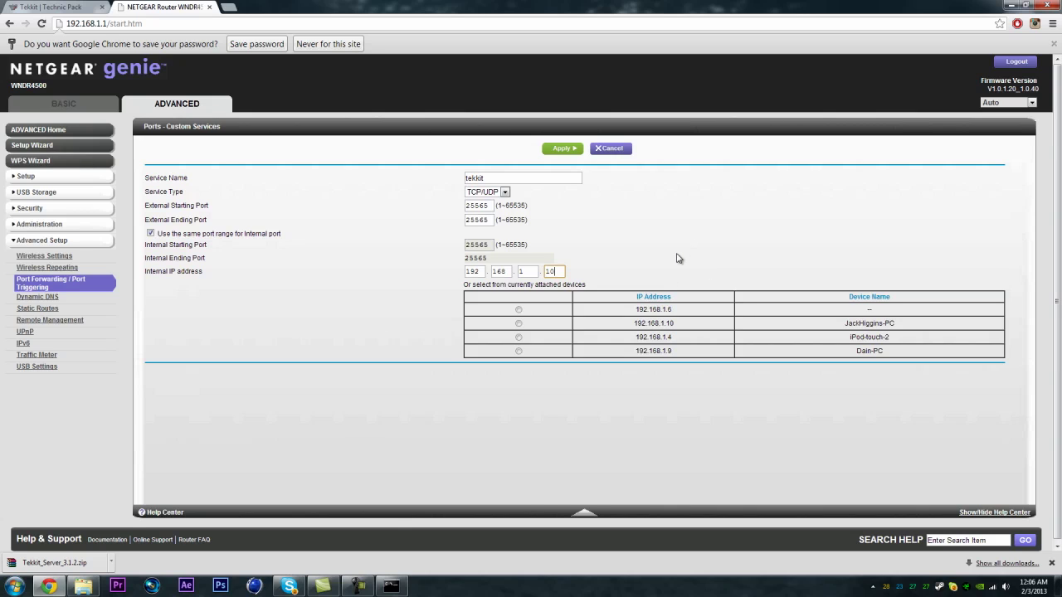
scroll(652, 241, "down", 1)
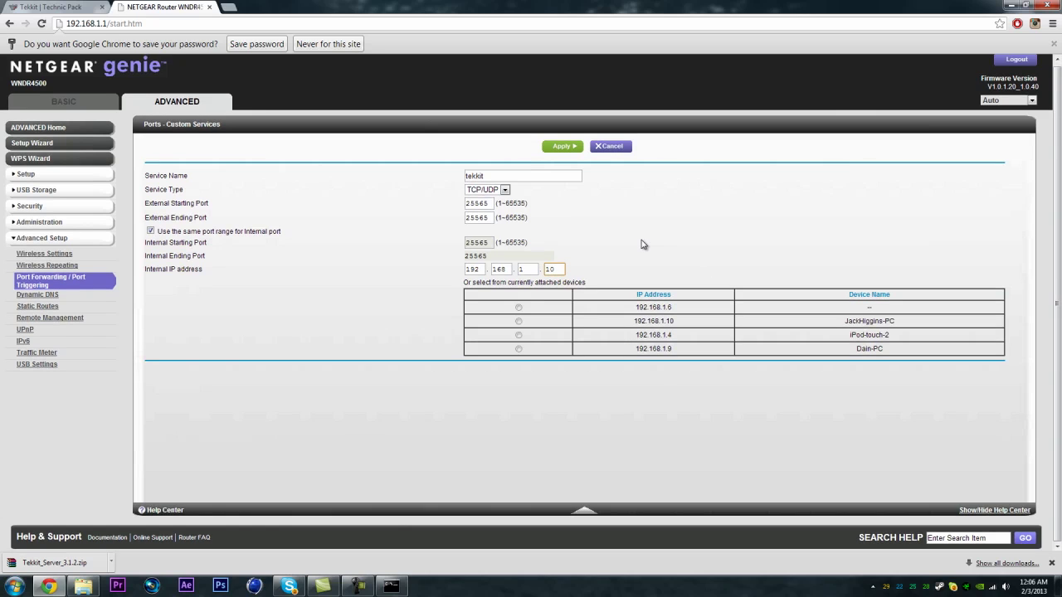
left_click(557, 147)
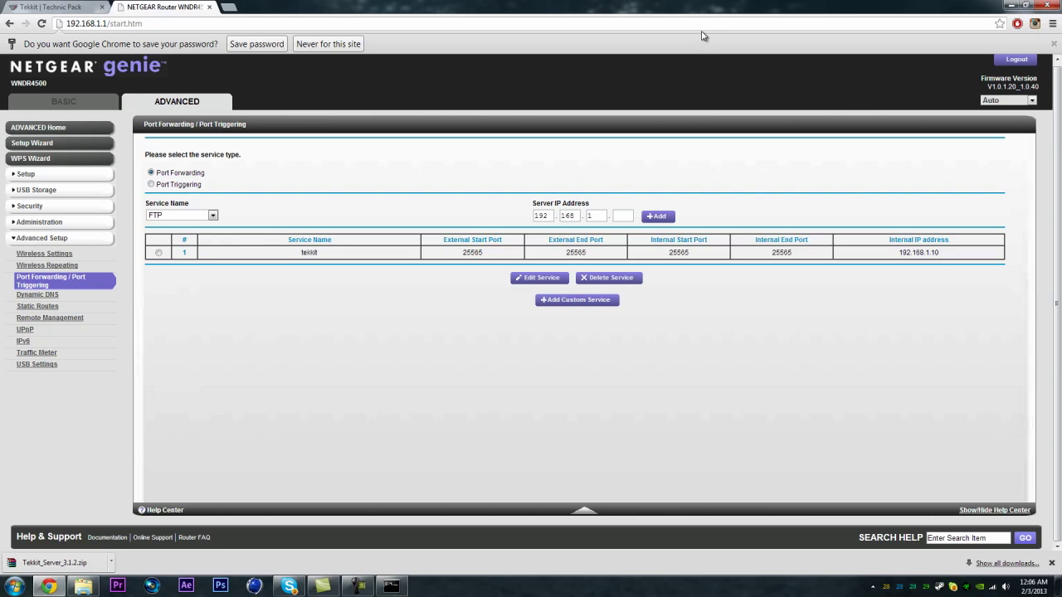
Look up ipchicken in a new browser tab to find the public IP address.
left_click(229, 6)
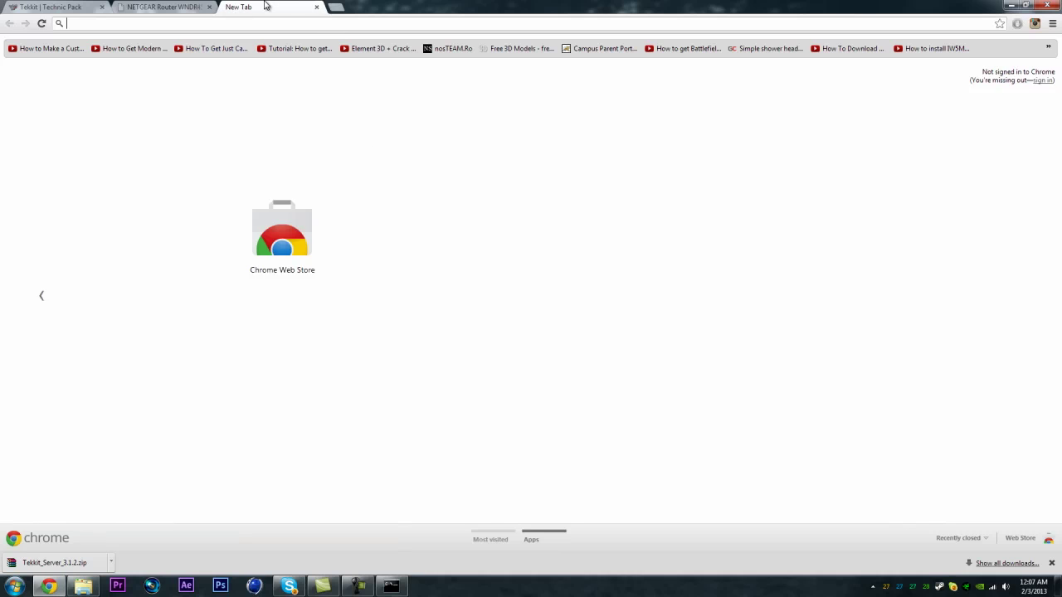
type("ip")
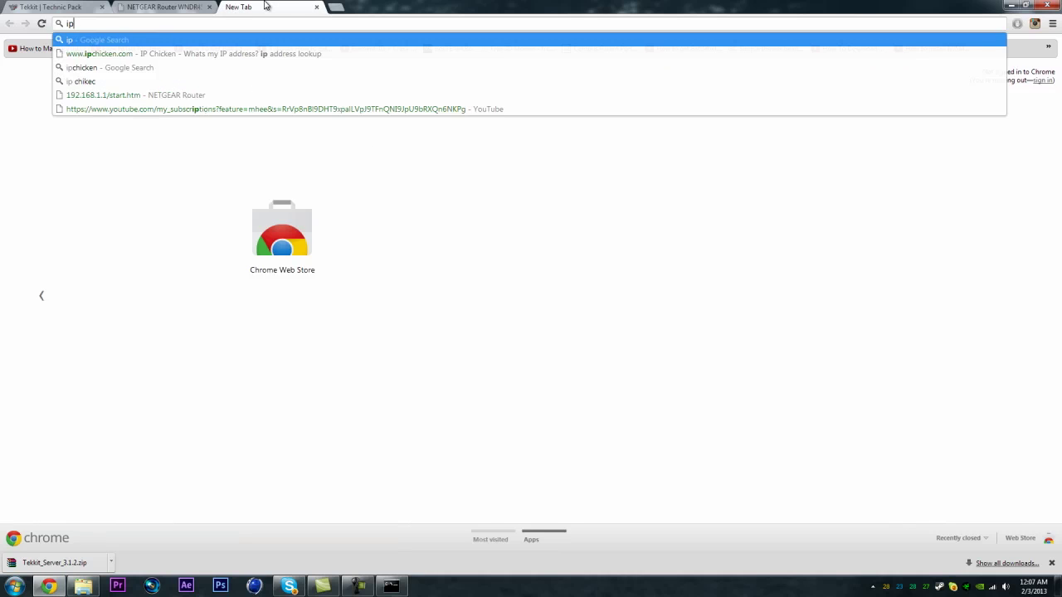
key("BackSpace")
key("BackSpace")
type("ipch")
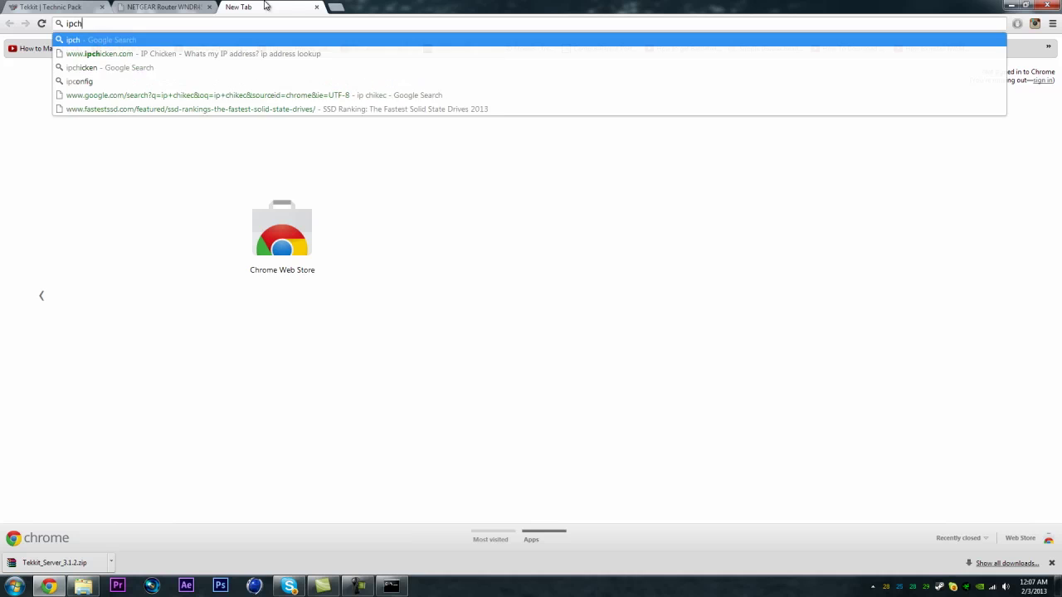
type("icke")
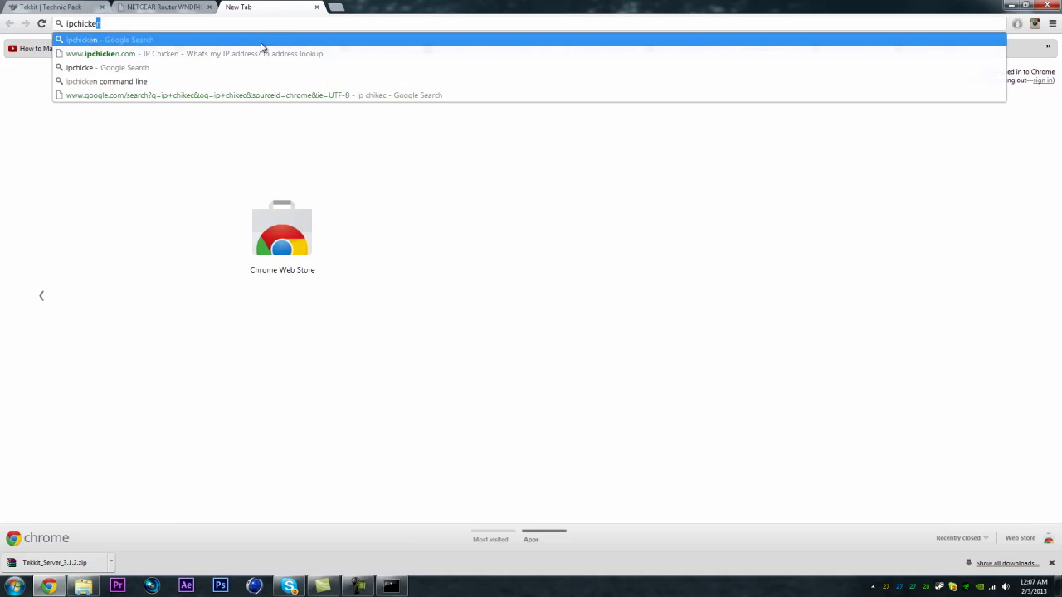